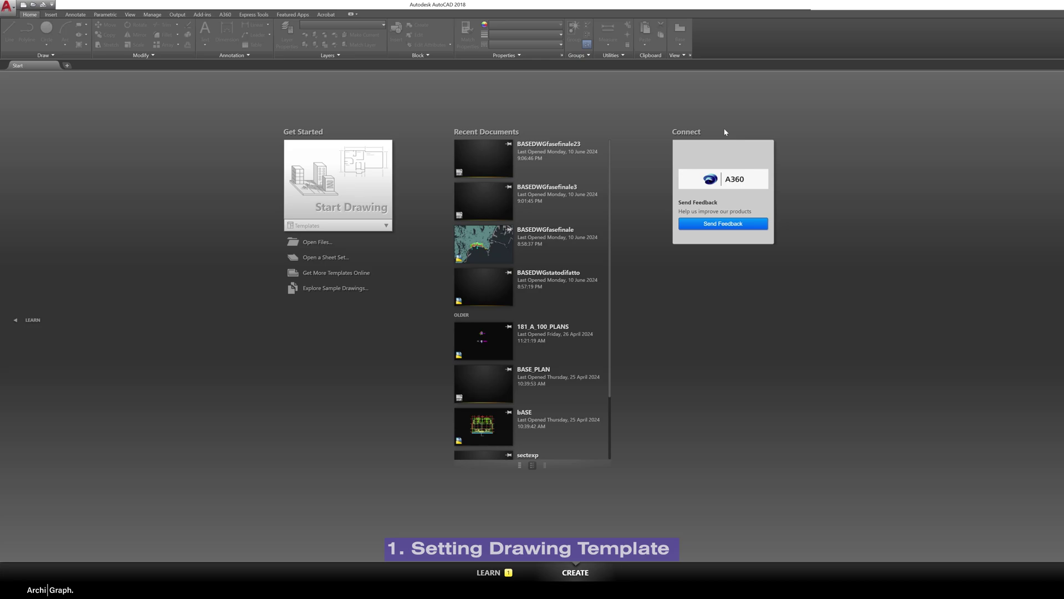
# Create a new drawing, Drawing1, from the acadiso.dwt metric template.
pyautogui.click(24, 7)
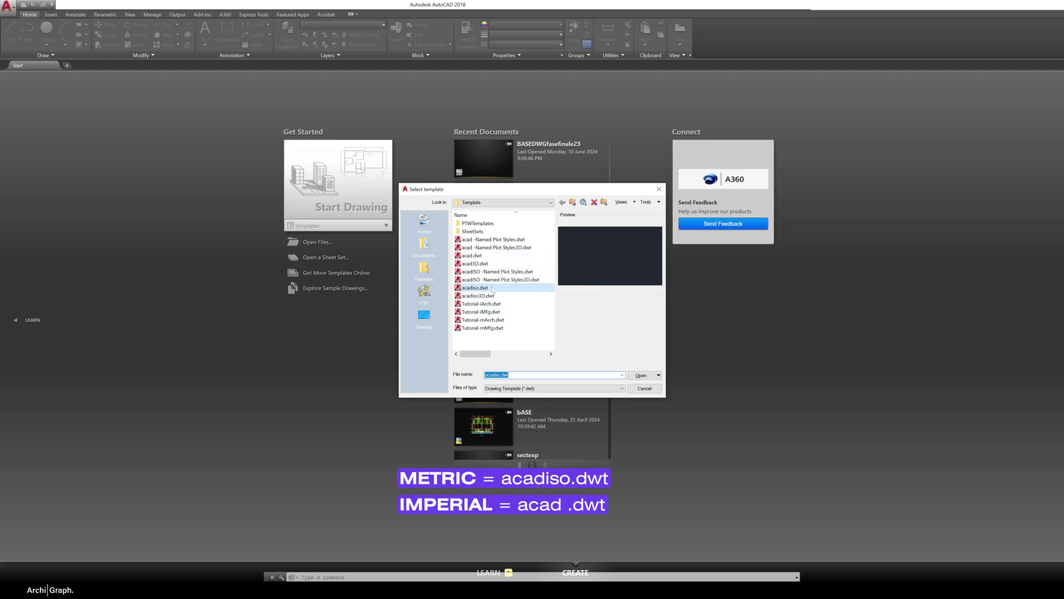
pyautogui.click(641, 375)
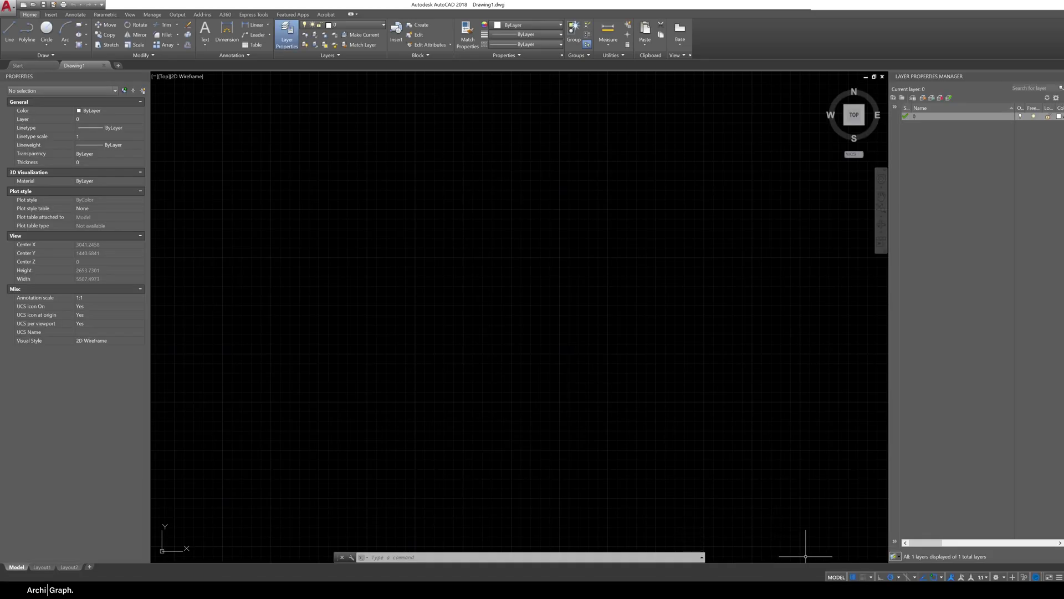
# Turn off the grid and check the MEASUREMENT system variable.
pyautogui.click(852, 577)
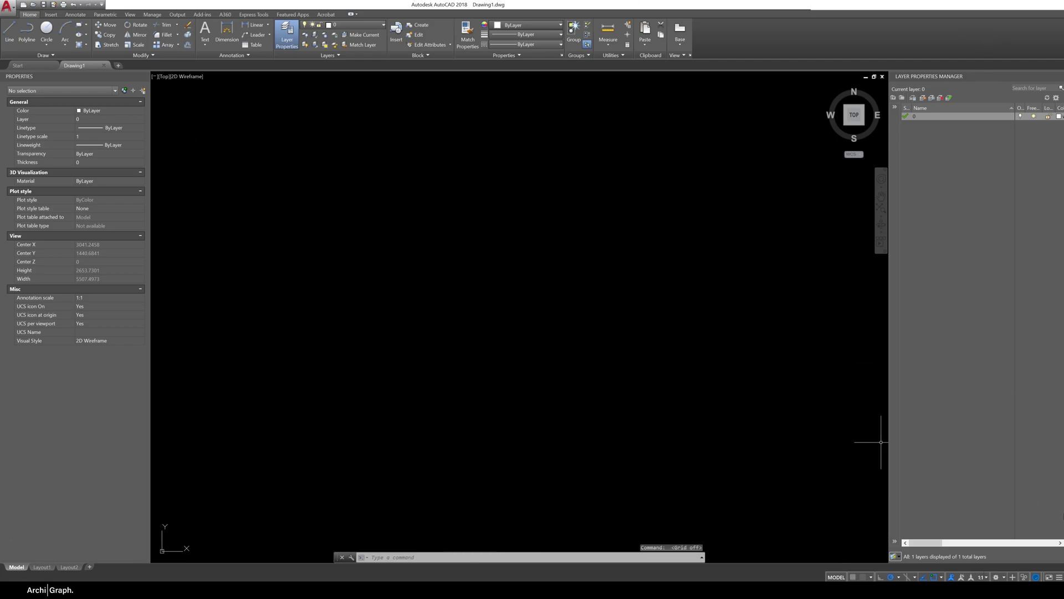
pyautogui.write('MEASUREMENT')
pyautogui.press('Return')
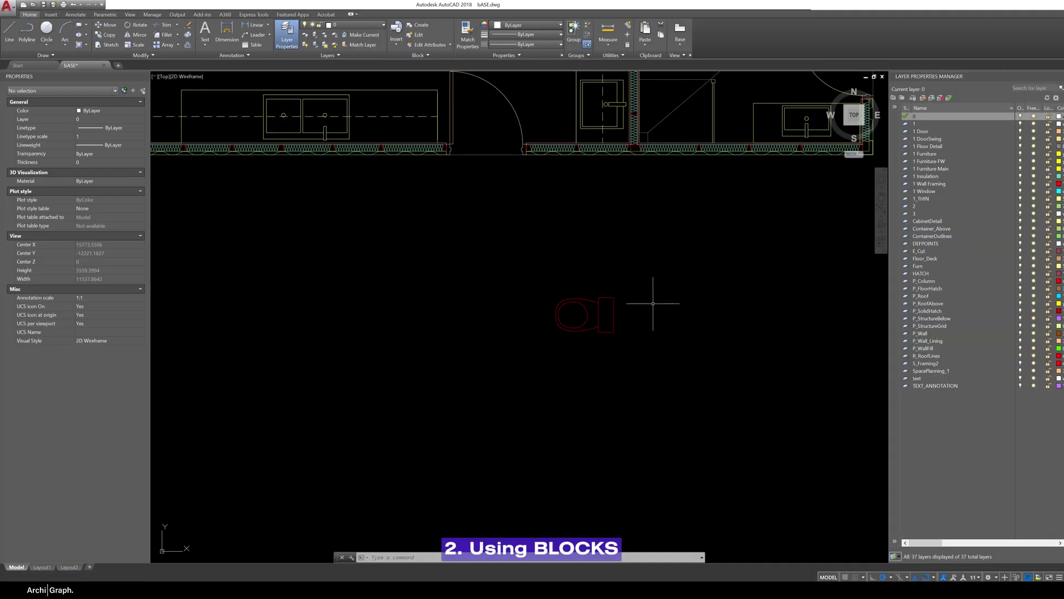
# Zoom to the toilet and window-select its three loose lines.
pyautogui.moveTo(715, 260); pyautogui.dragTo(712, 324, button='middle')
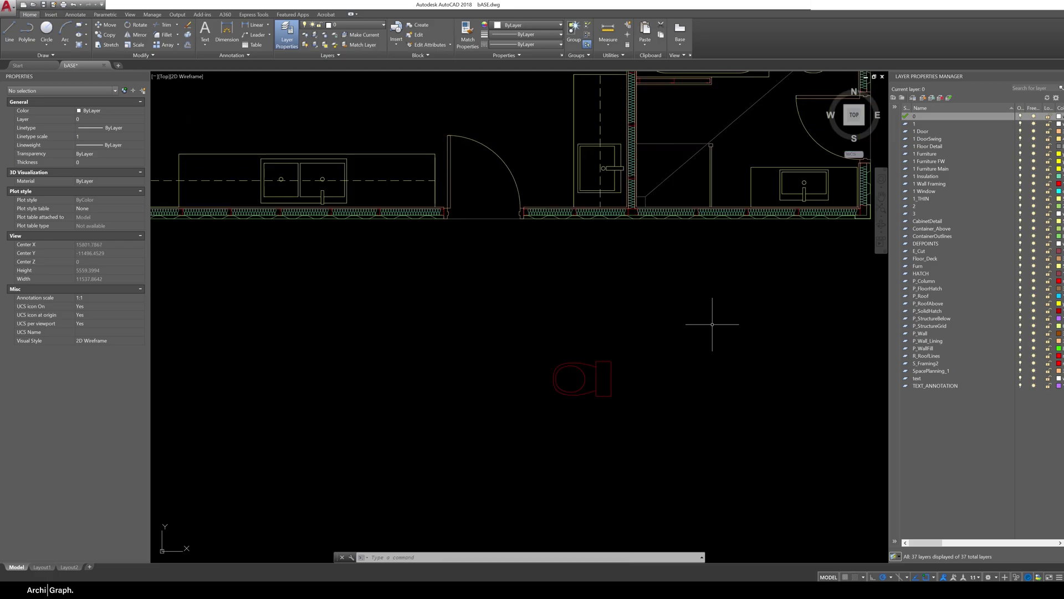
pyautogui.scroll(-2, 648, 351)
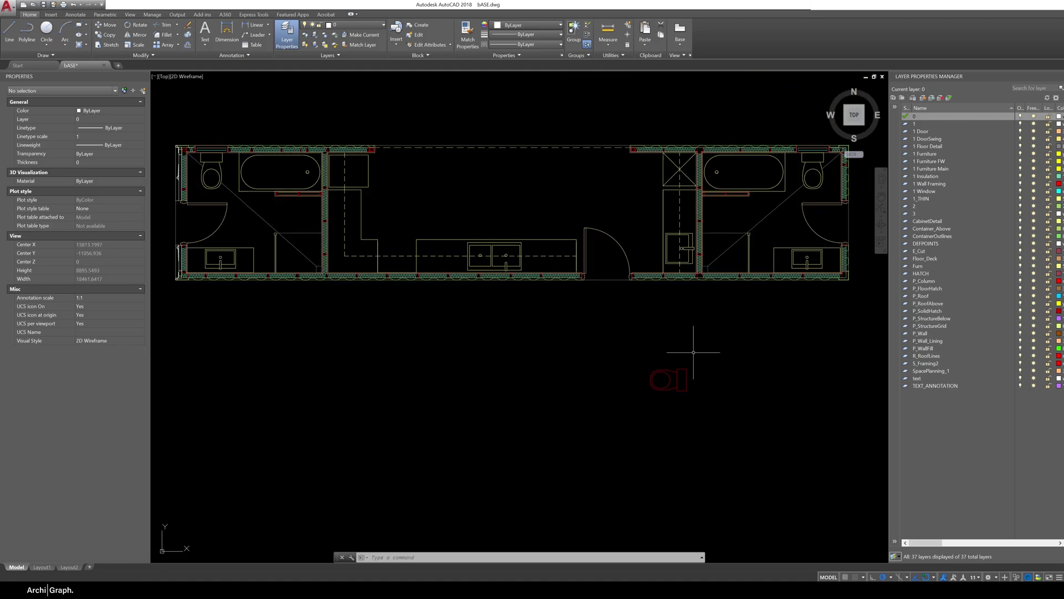
pyautogui.scroll(2, 701, 363)
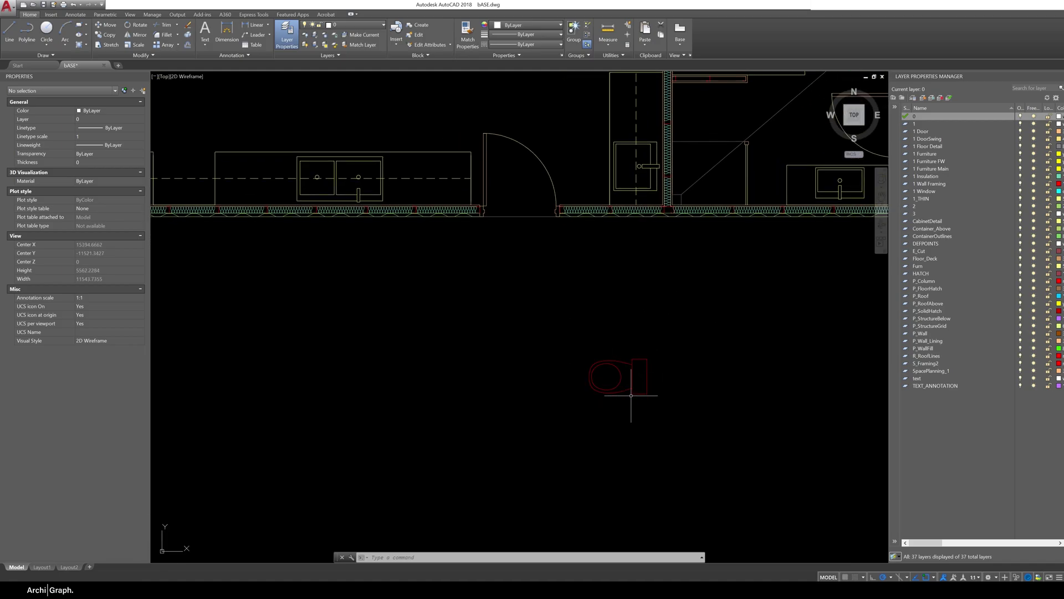
pyautogui.click(573, 427)
pyautogui.click(682, 349)
# Define a block named Toilet_WC from the selected toilet lines with BLOCK.
pyautogui.write('b')
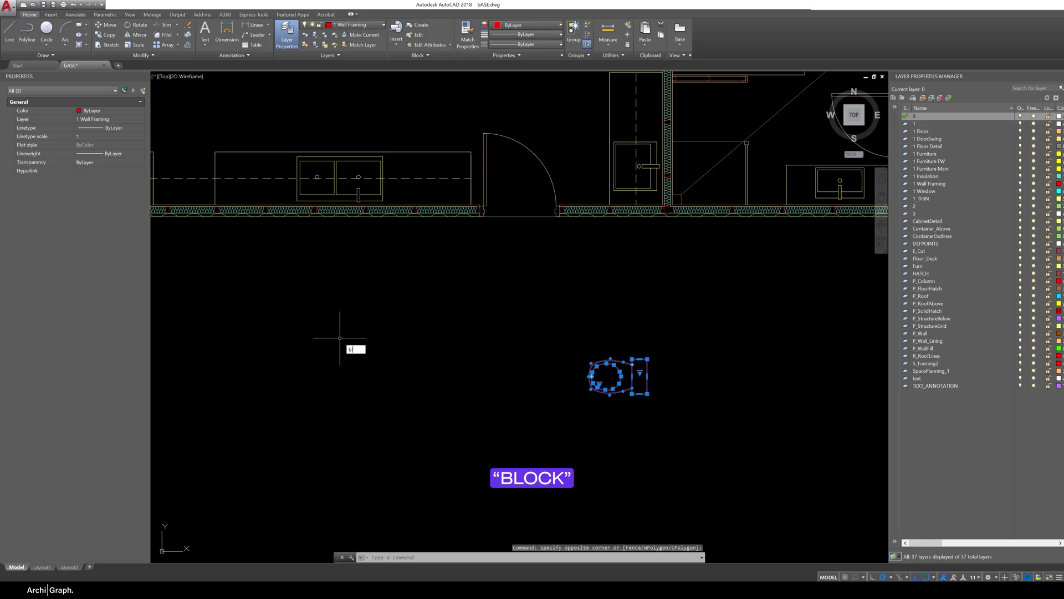
pyautogui.write('lock')
pyautogui.press('Return')
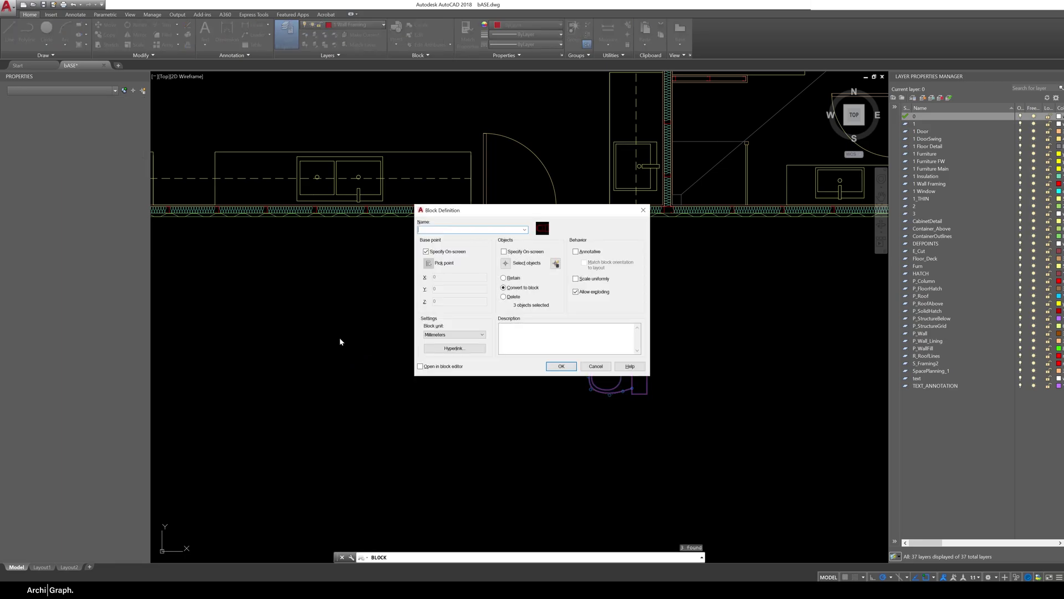
pyautogui.moveTo(490, 216); pyautogui.dragTo(668, 177)
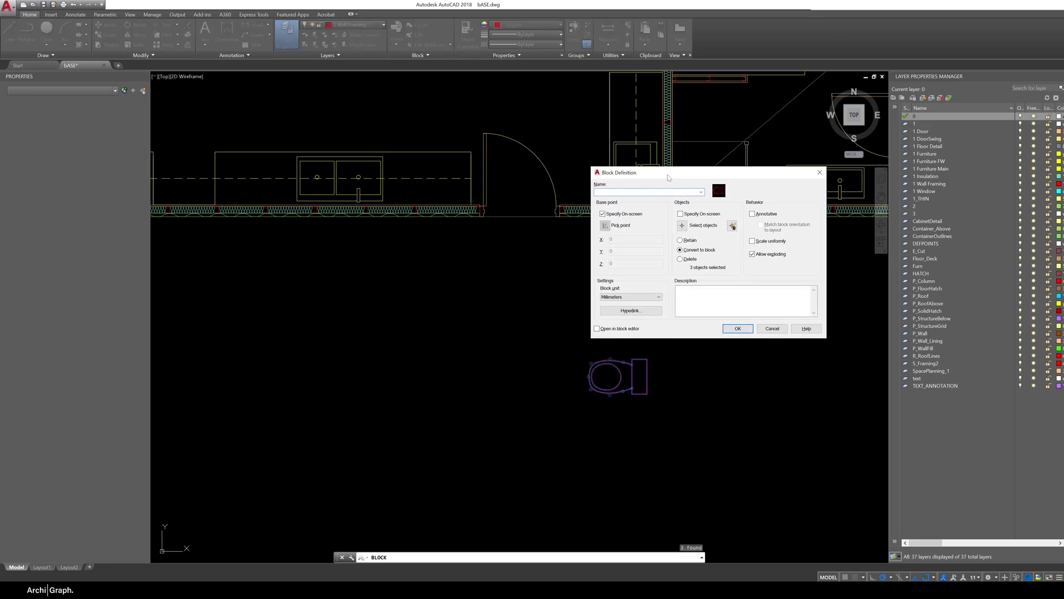
pyautogui.write('Toilet_WC')
pyautogui.click(737, 328)
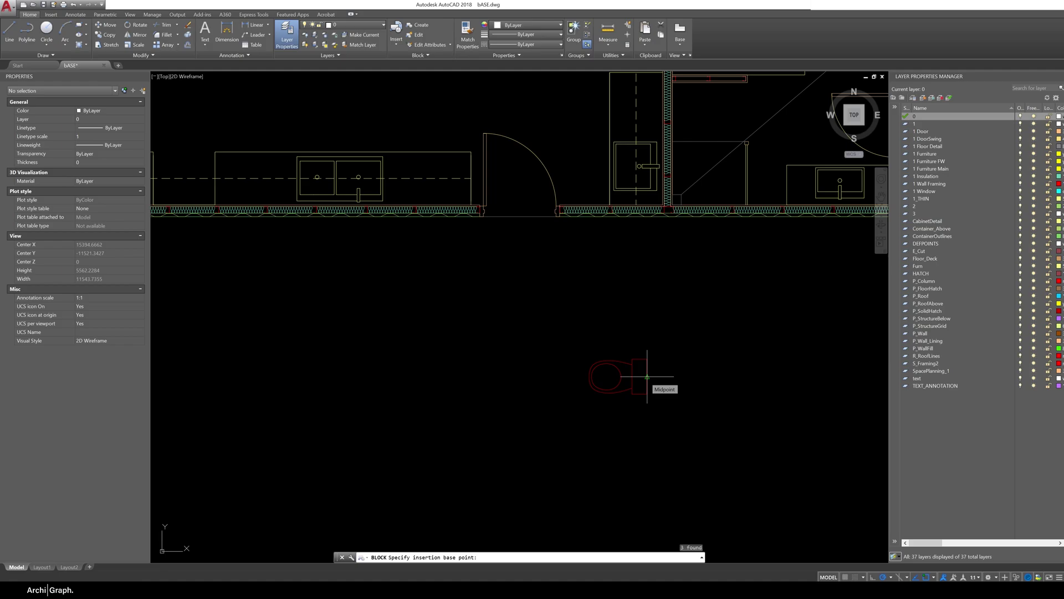
# Set the toilet edge midpoint as base point and open Toilet_WC in the Block Editor.
pyautogui.click(647, 377)
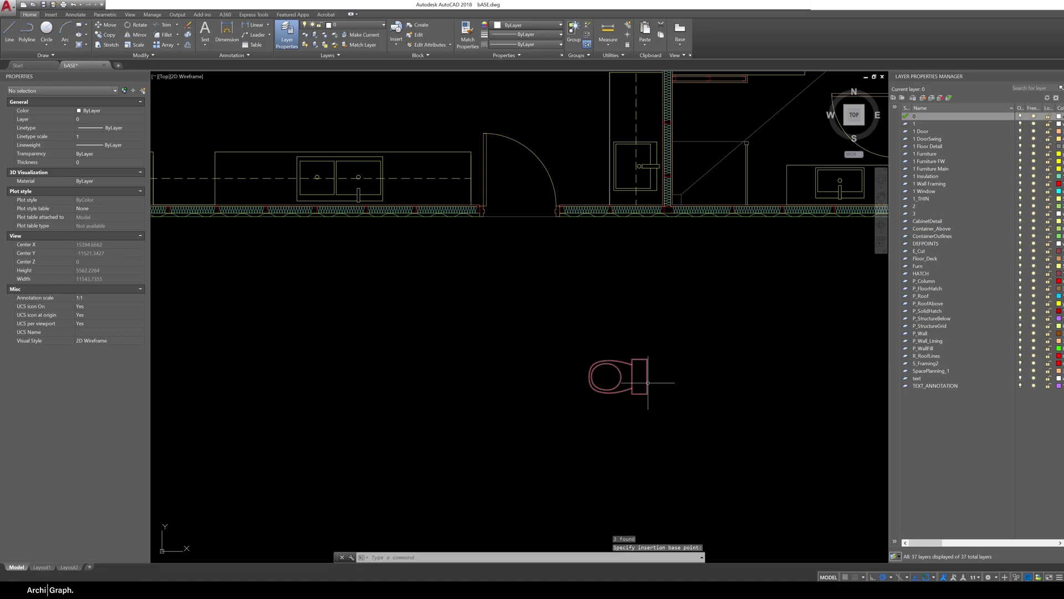
pyautogui.rightClick(634, 348)
pyautogui.press('Escape')
pyautogui.rightClick(646, 393)
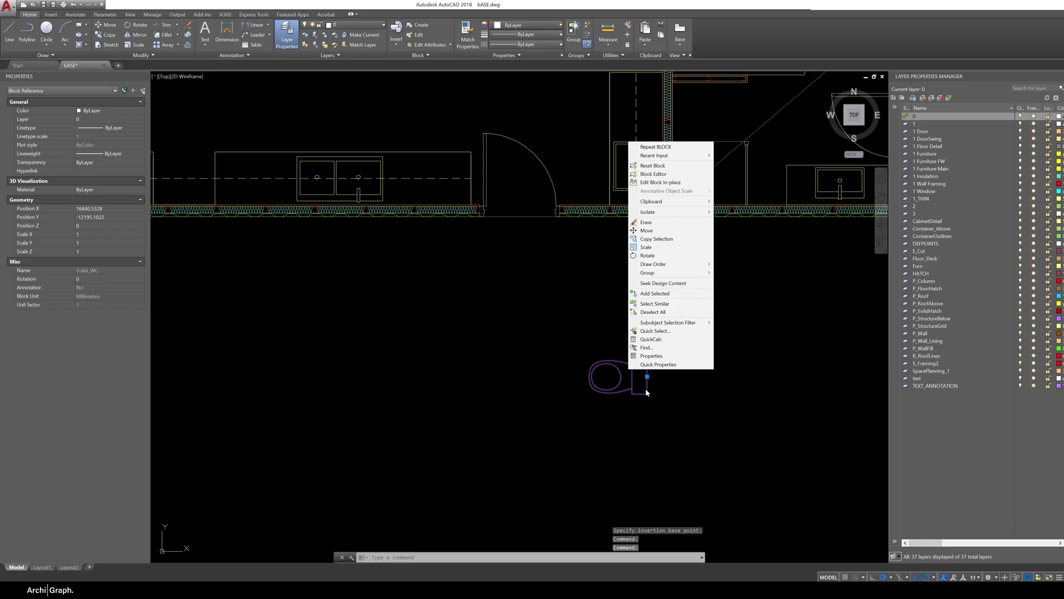
pyautogui.click(648, 174)
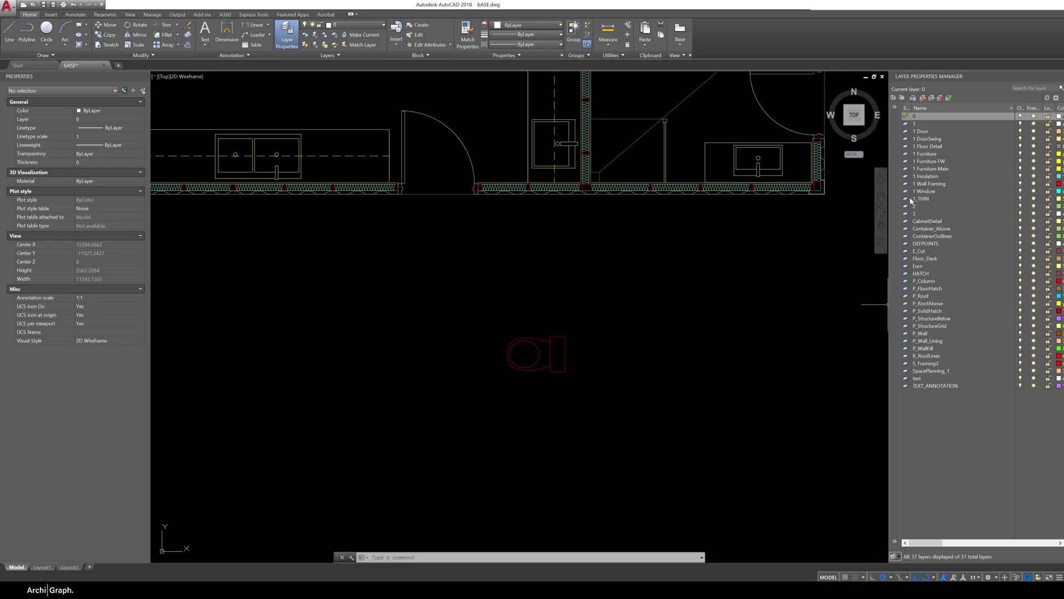
# Put the selected toilet block on the CabinetDetail layer.
pyautogui.click(585, 324)
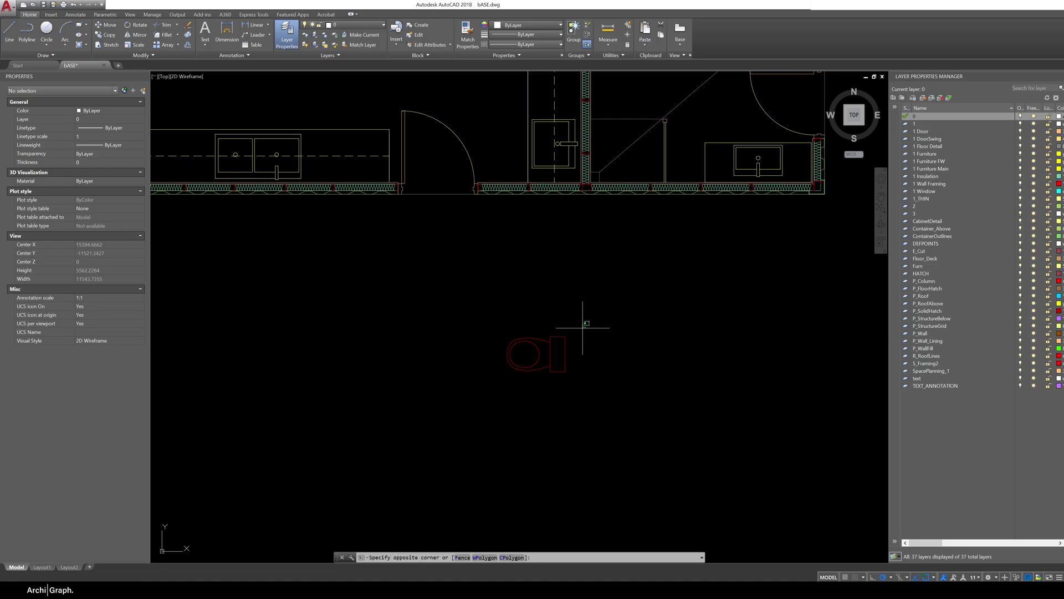
pyautogui.click(516, 373)
pyautogui.click(348, 26)
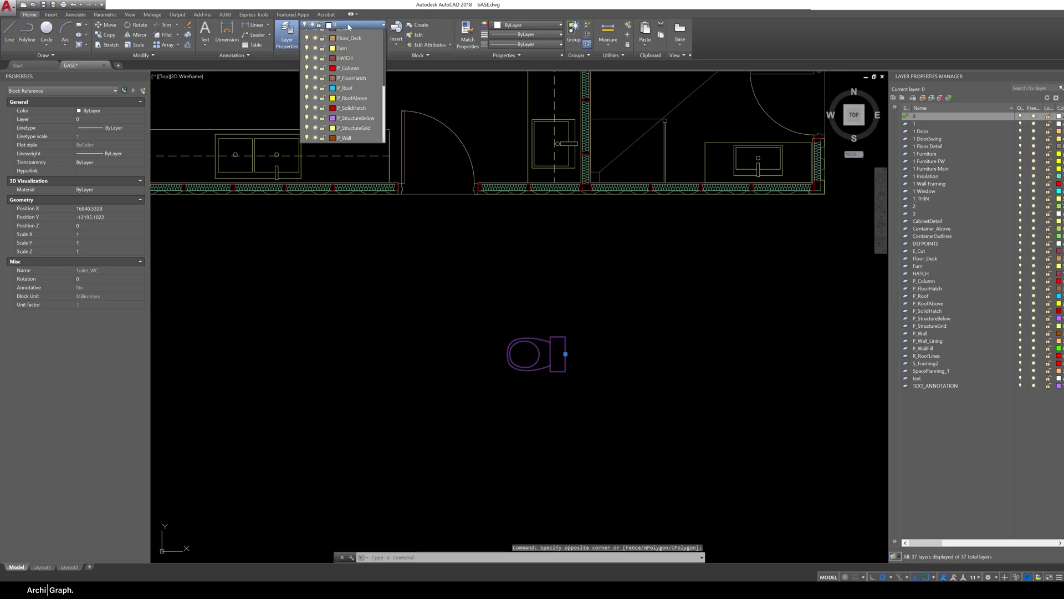
pyautogui.click(349, 176)
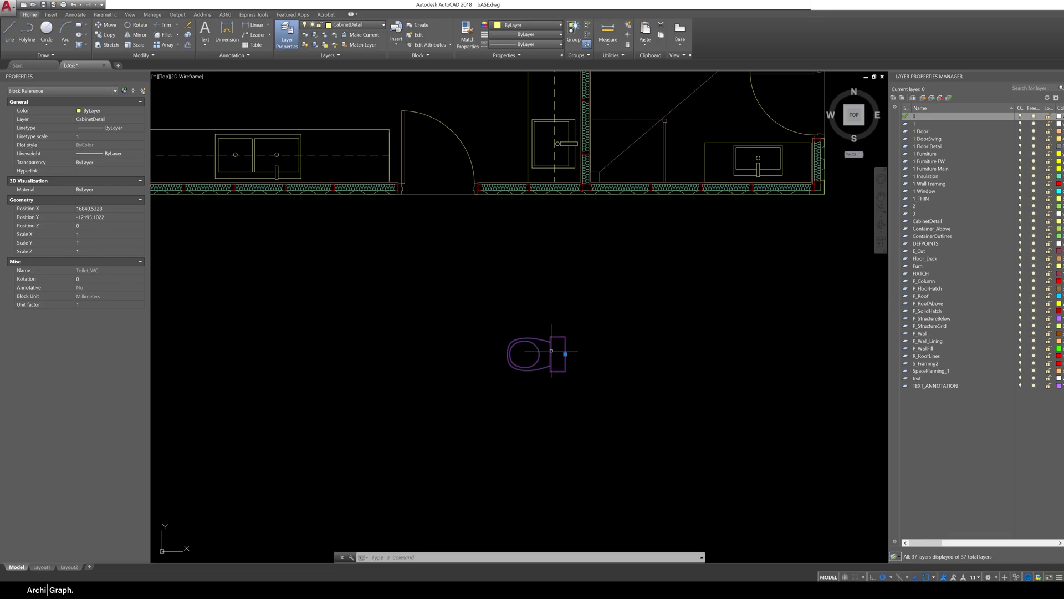
pyautogui.click(349, 25)
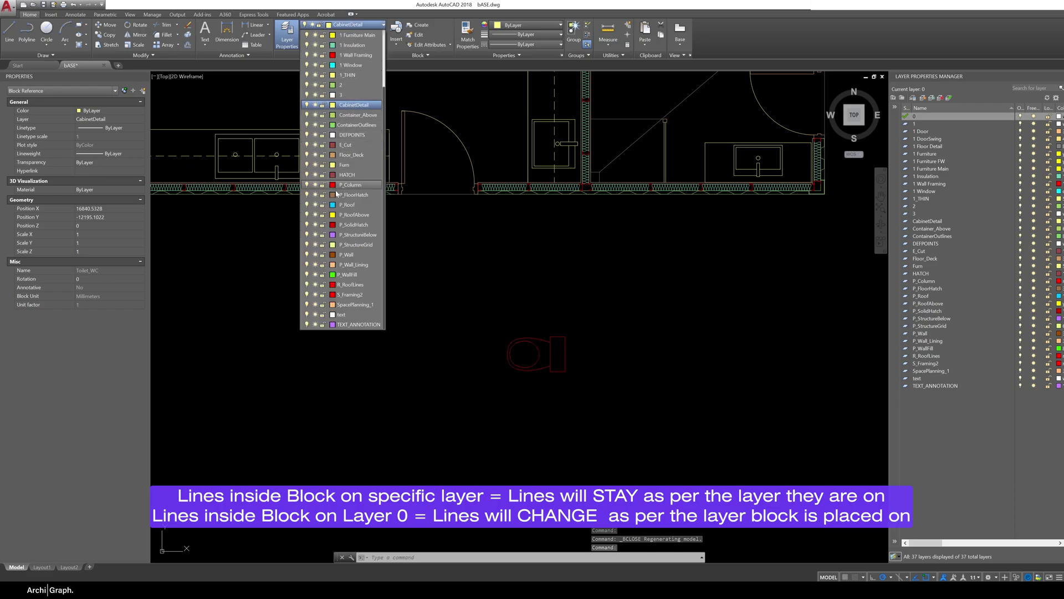
pyautogui.press('Escape')
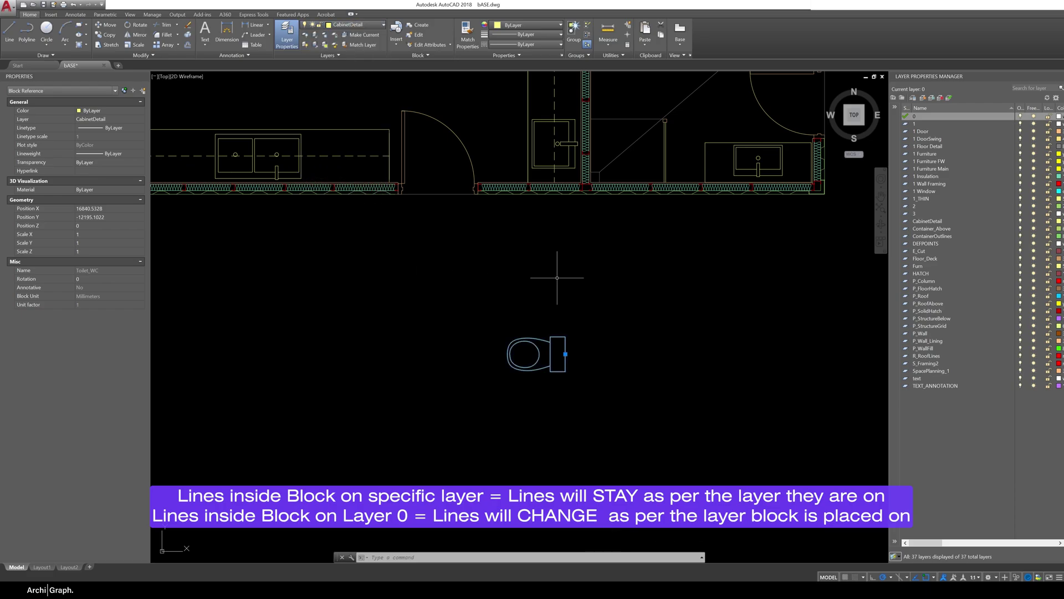
pyautogui.hotkey('ctrl', 'z')
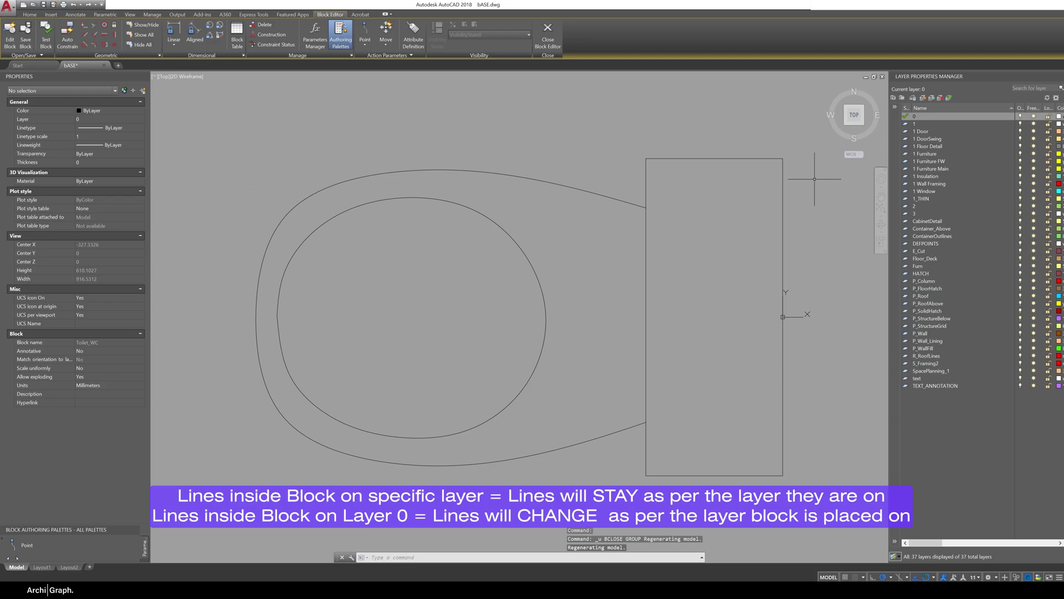
pyautogui.click(784, 135)
pyautogui.click(237, 513)
pyautogui.click(30, 14)
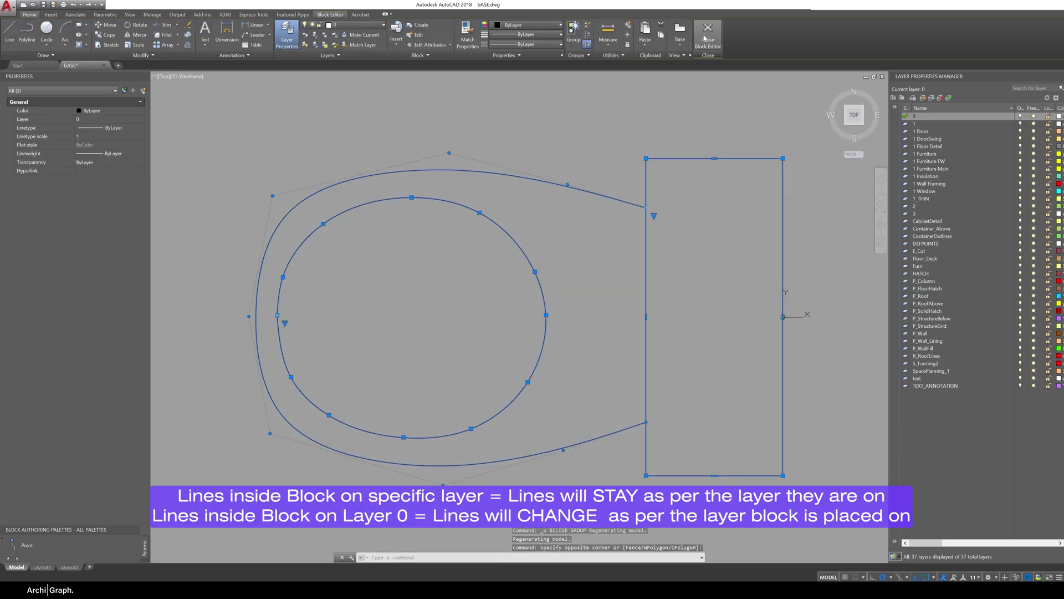
pyautogui.click(708, 30)
pyautogui.click(518, 305)
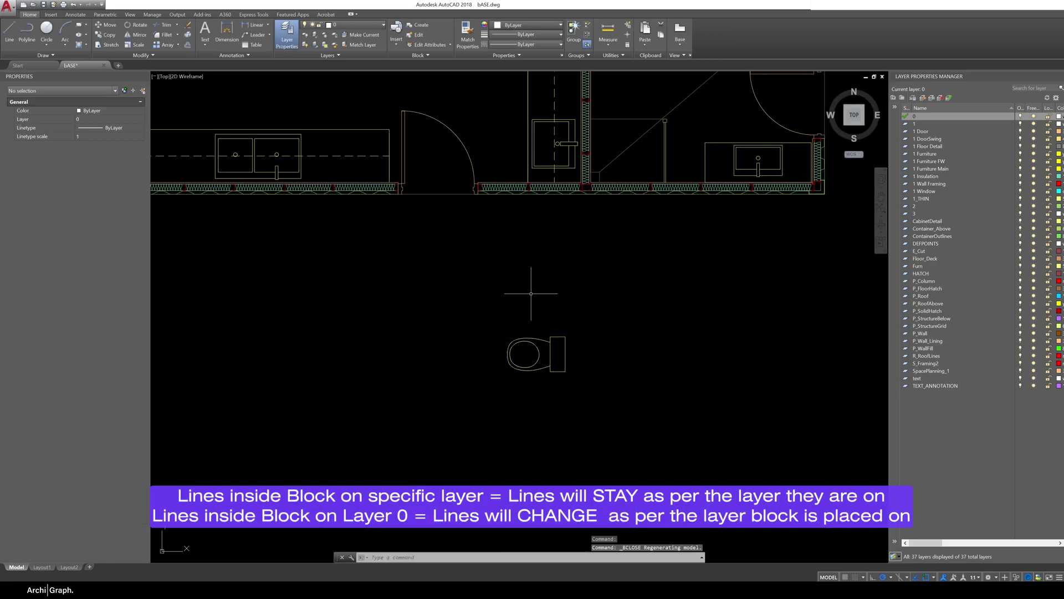
pyautogui.moveTo(547, 297); pyautogui.dragTo(532, 357)
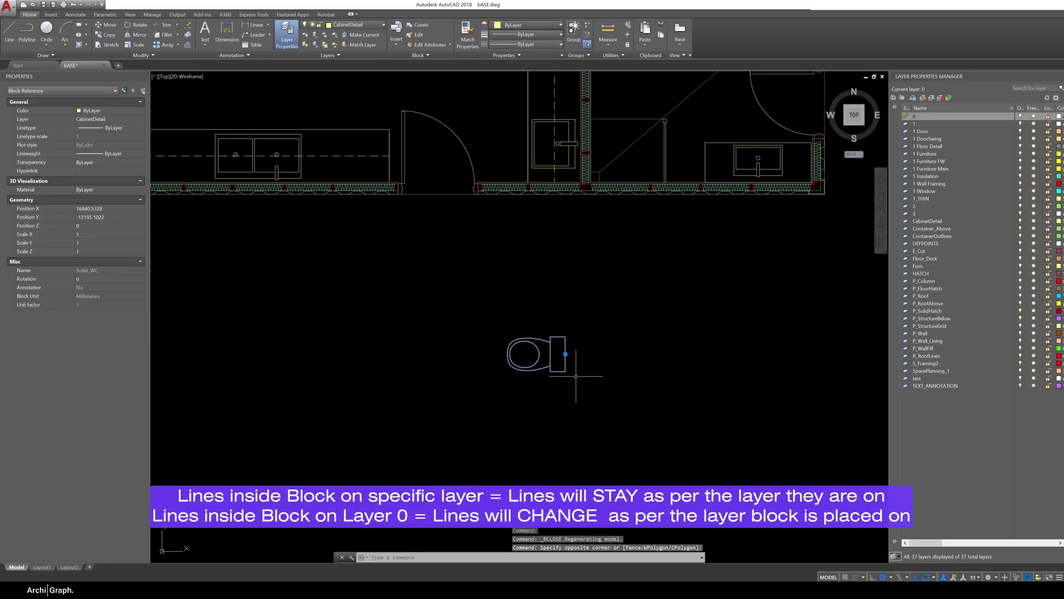
pyautogui.click(357, 25)
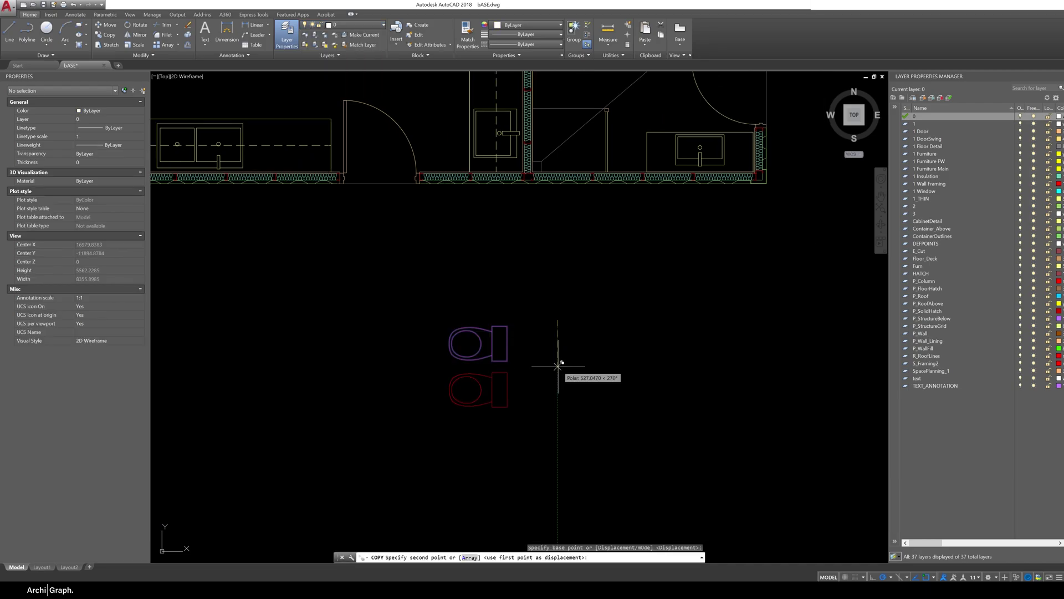
# Place the remaining toilet copies to make four Toilet_WC instances.
pyautogui.click(558, 363)
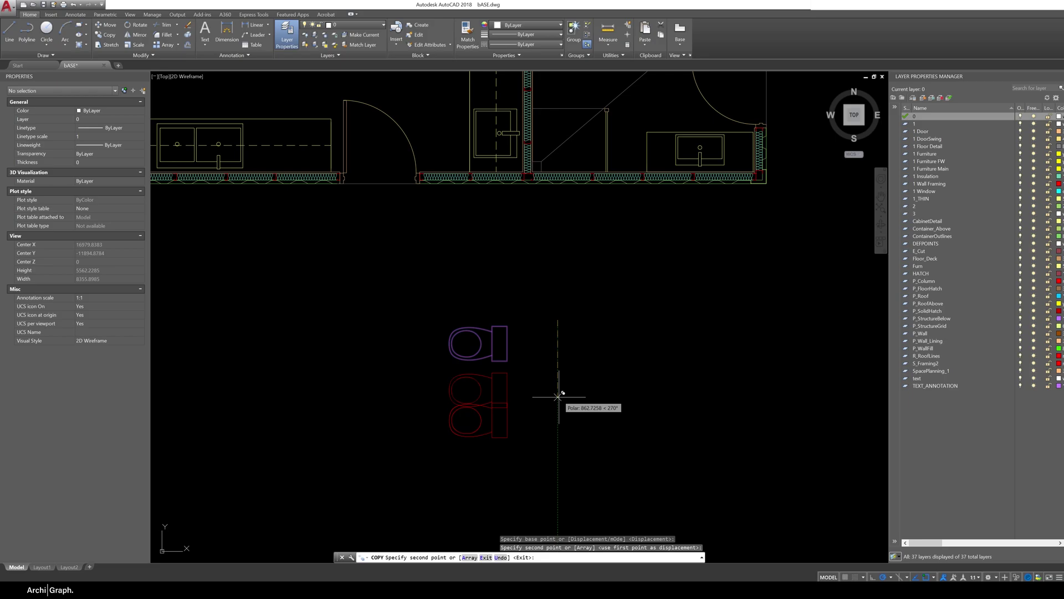
pyautogui.click(558, 422)
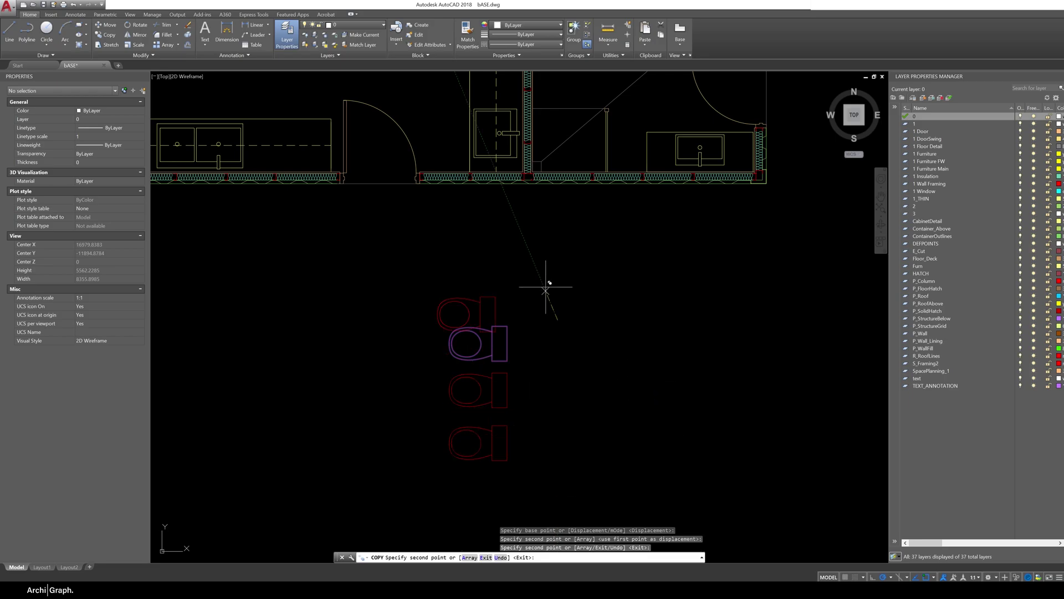
pyautogui.click(551, 261)
pyautogui.press('Escape')
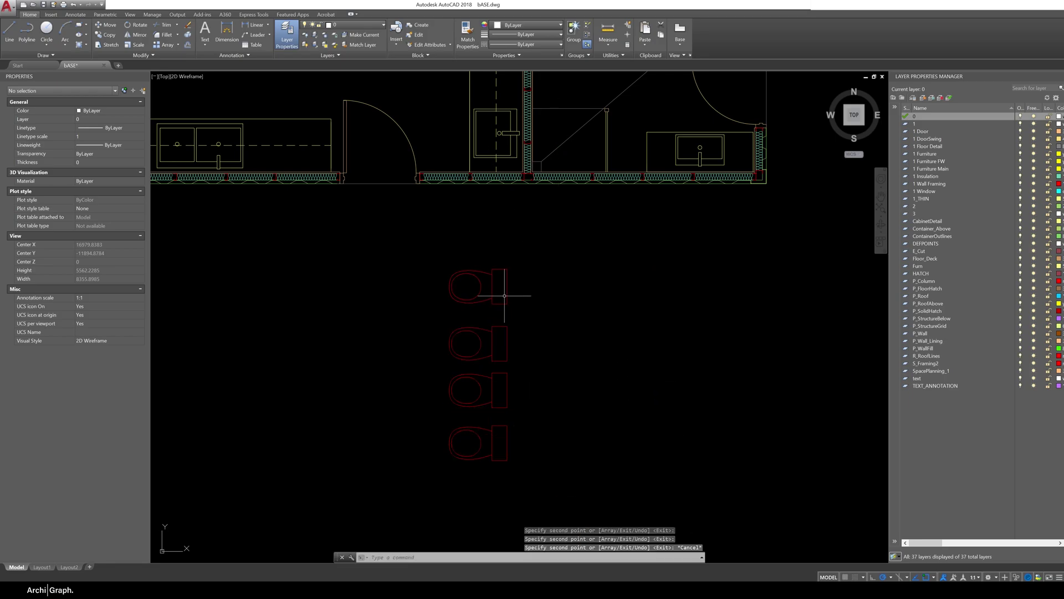
# Edit Toilet_WC in place, save the reference edits, and select all four toilets.
pyautogui.click(505, 296)
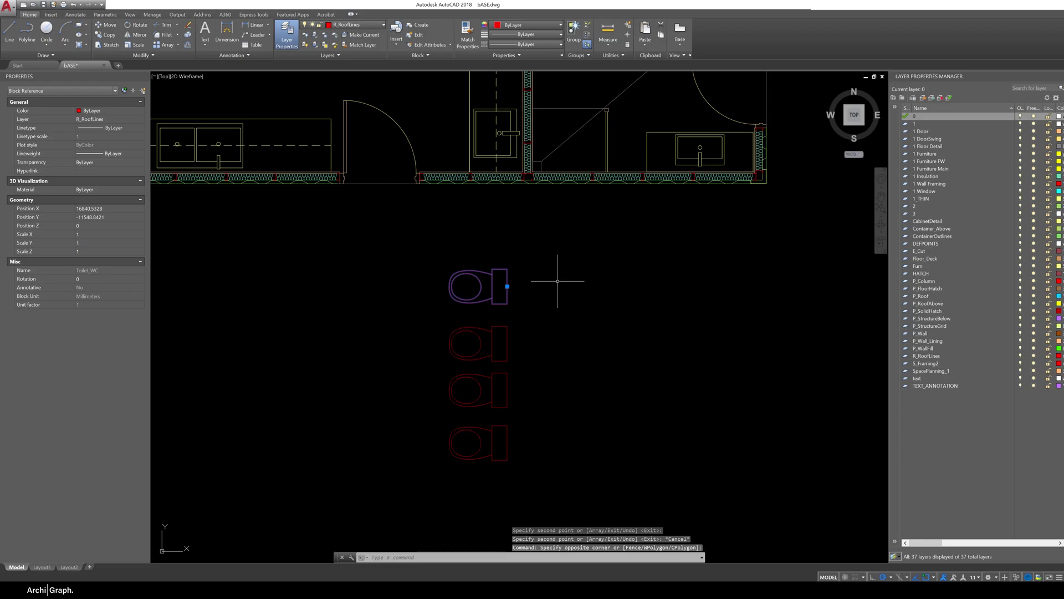
pyautogui.rightClick(557, 281)
pyautogui.click(590, 304)
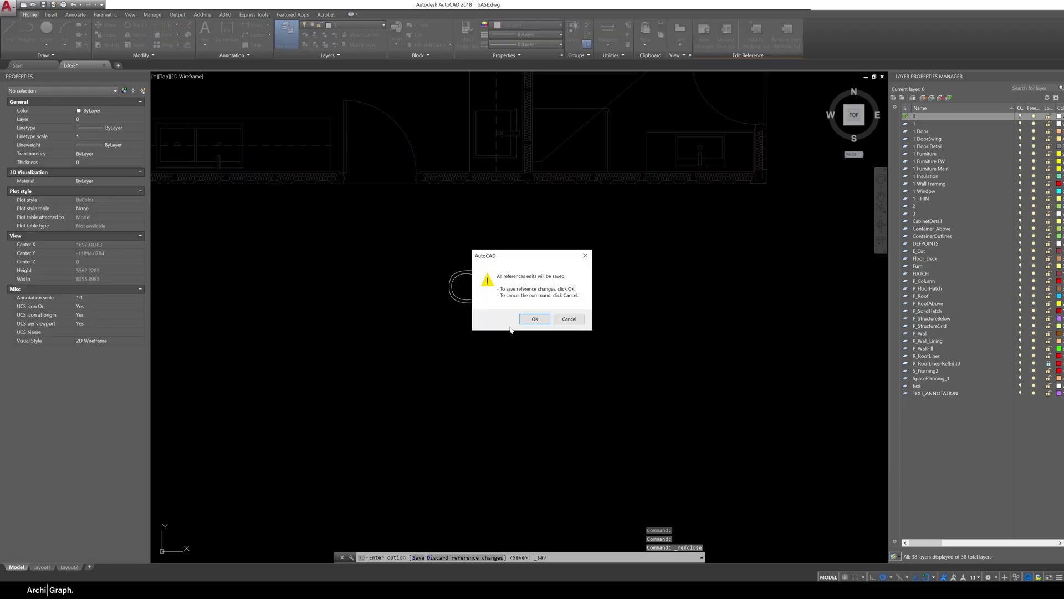
pyautogui.click(536, 320)
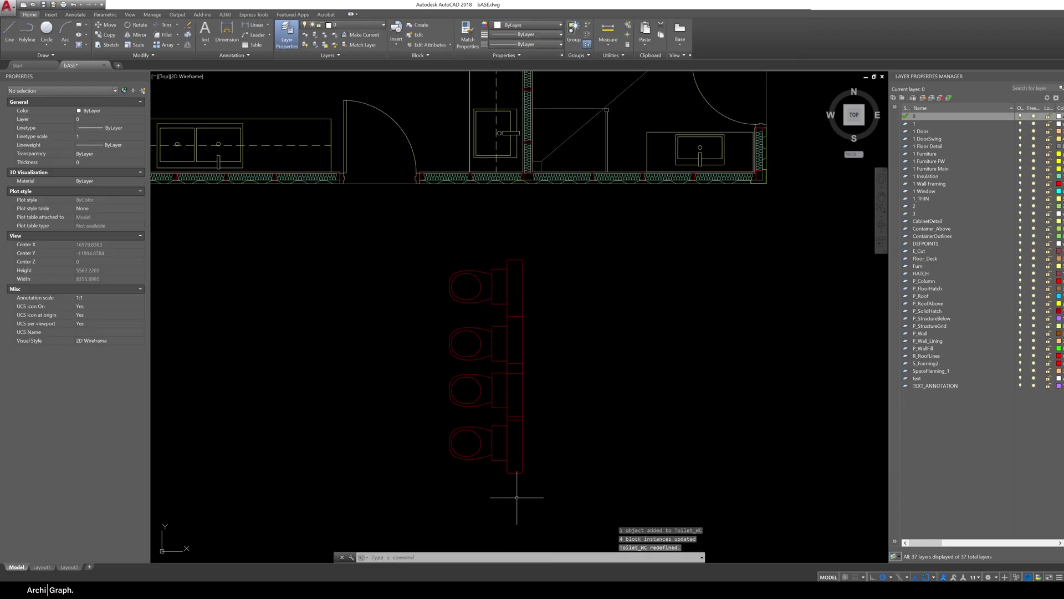
pyautogui.click(543, 499)
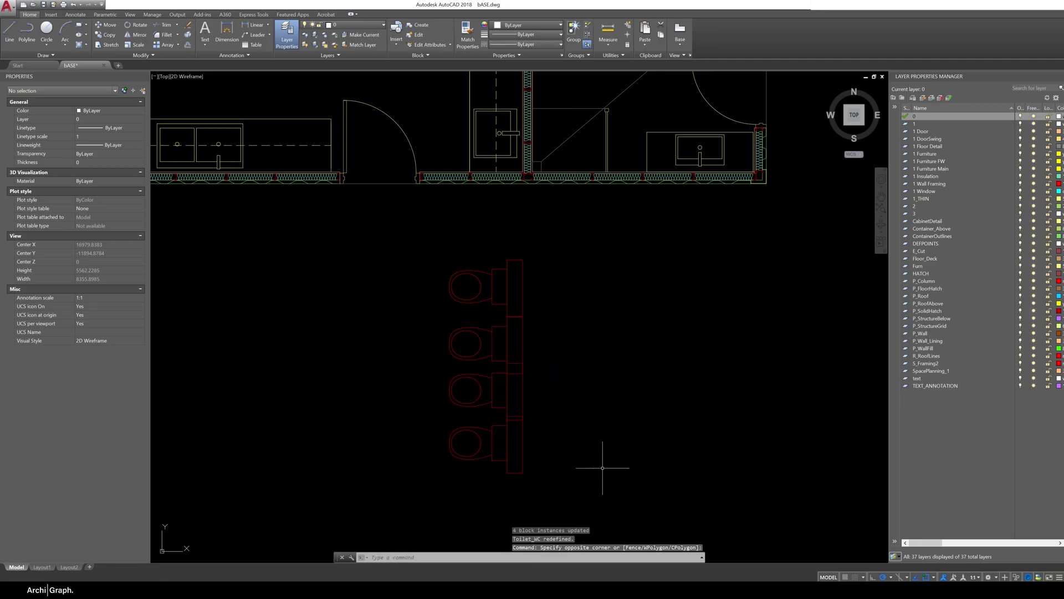
pyautogui.click(420, 503)
pyautogui.click(590, 247)
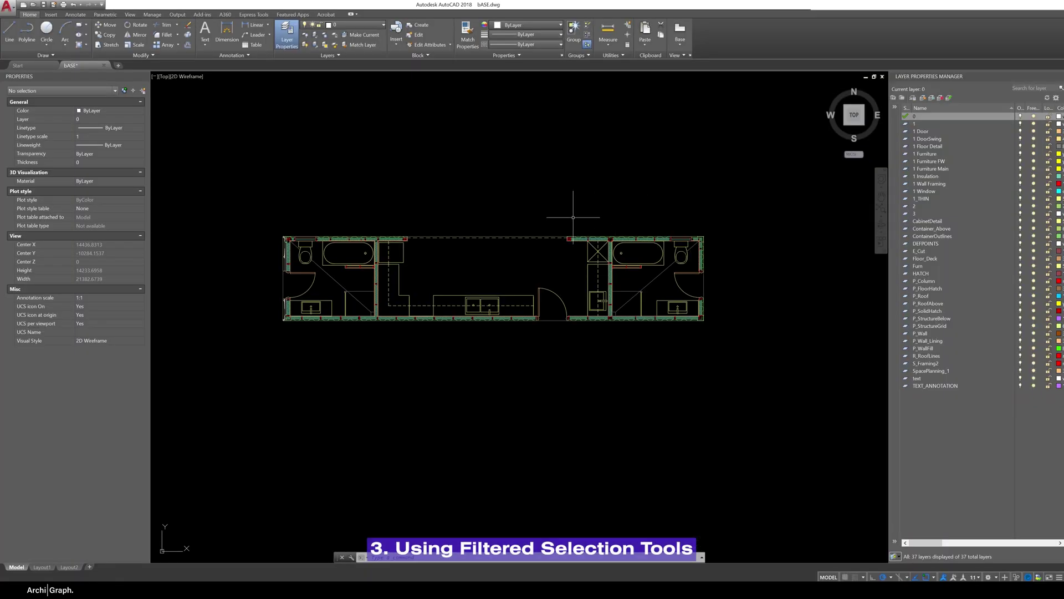
pyautogui.scroll(1, 680, 277)
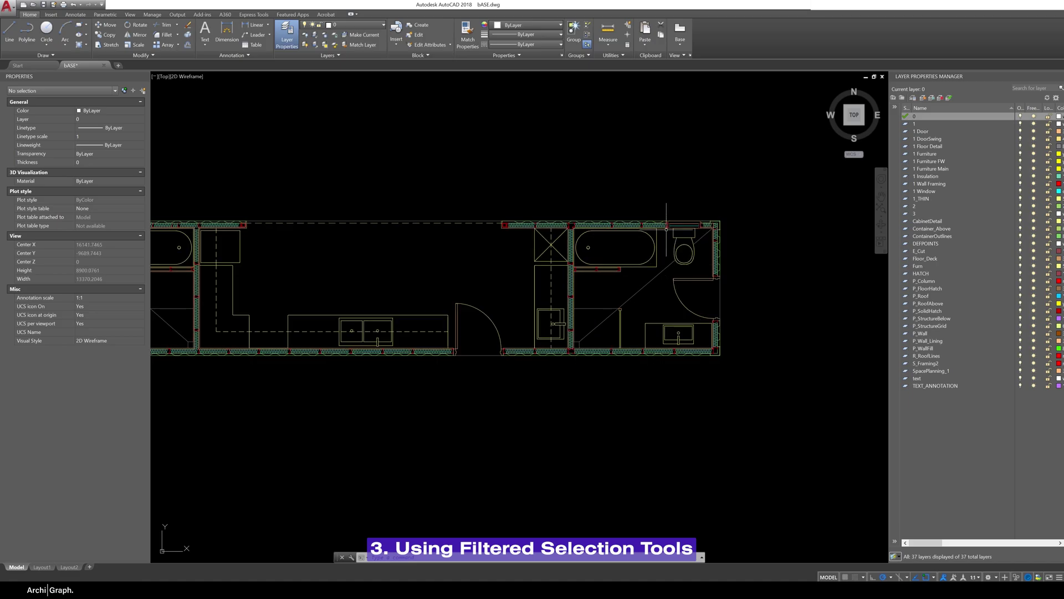
pyautogui.scroll(1, 662, 229)
pyautogui.click(648, 222)
pyautogui.click(604, 222)
pyautogui.click(549, 222)
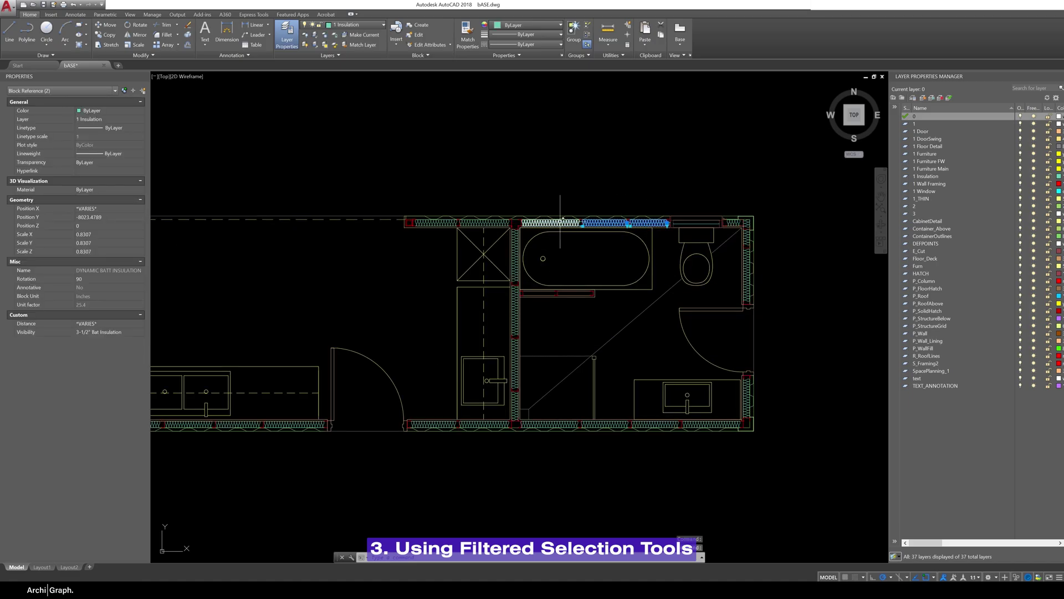
pyautogui.click(486, 222)
pyautogui.click(436, 223)
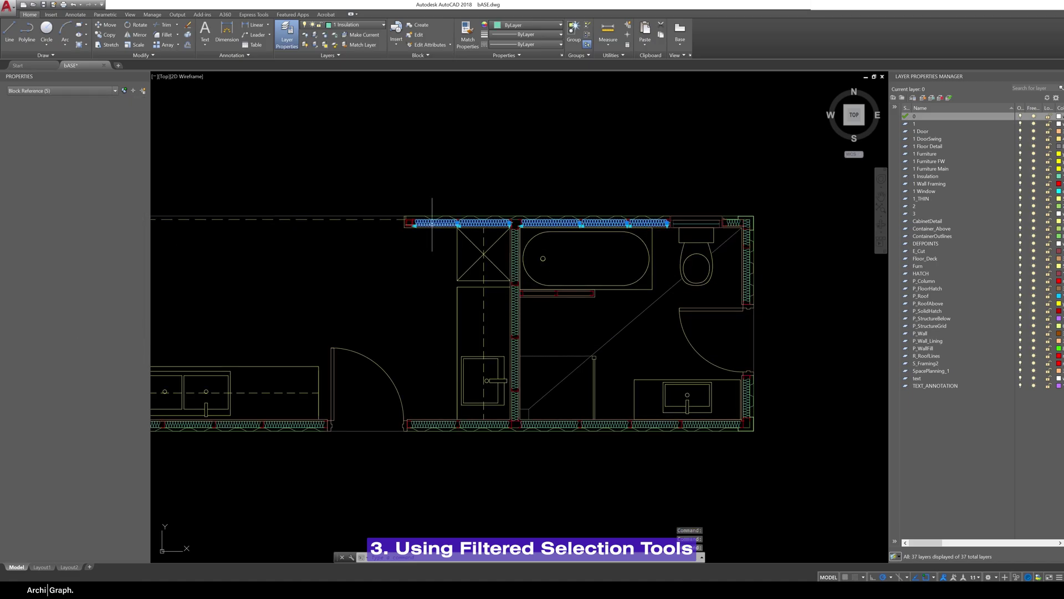
pyautogui.click(515, 252)
pyautogui.click(519, 307)
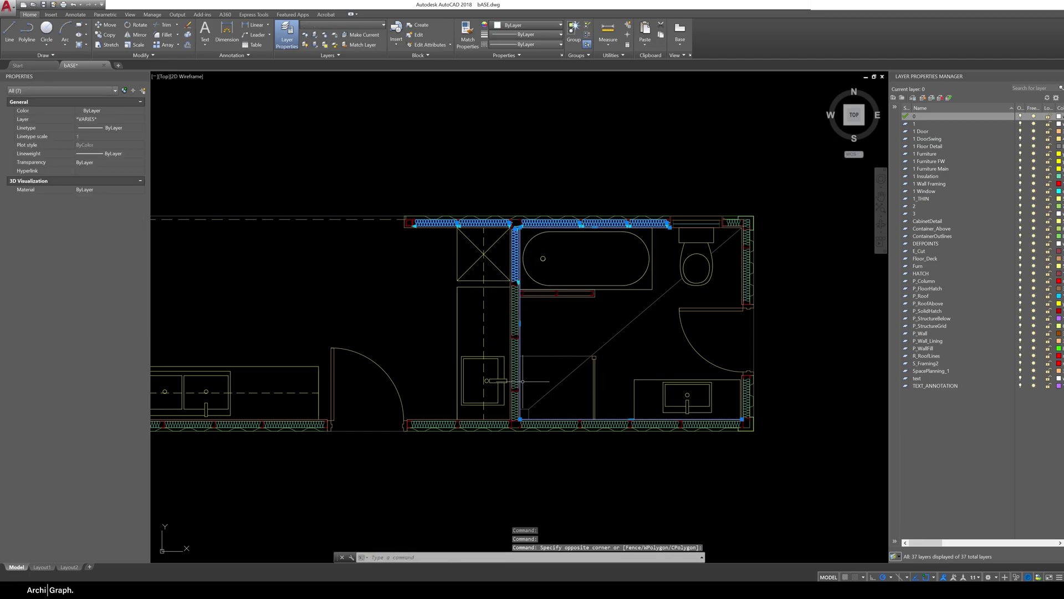
pyautogui.keyDown('shift'); pyautogui.click(519, 343); pyautogui.keyUp('shift')
pyautogui.click(515, 310)
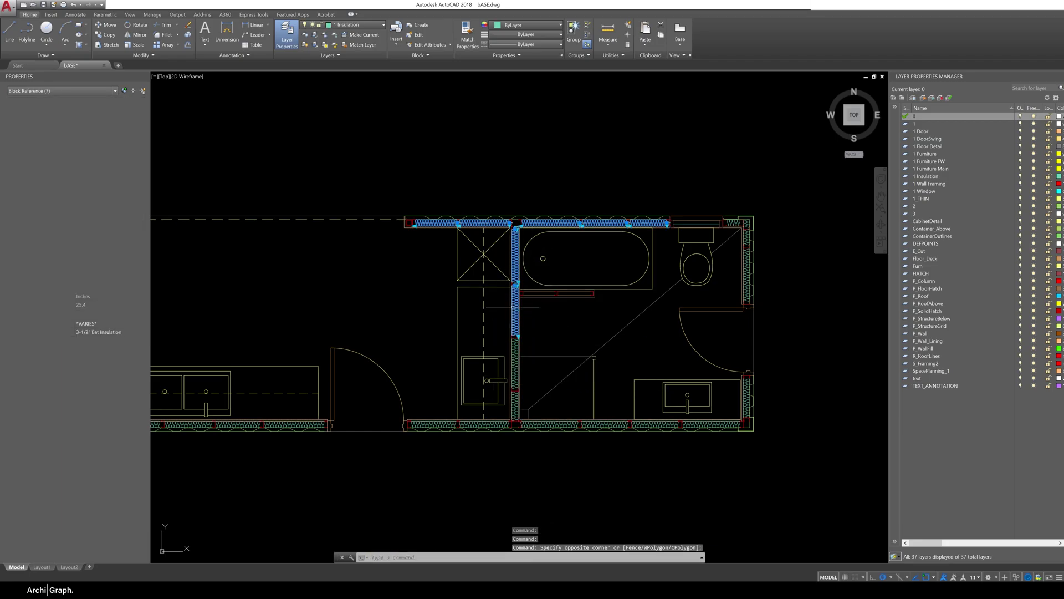
pyautogui.click(515, 363)
# Clear the insulation selection and crossing-select the entire floor plan.
pyautogui.press('Escape')
pyautogui.scroll(-4, 632, 371)
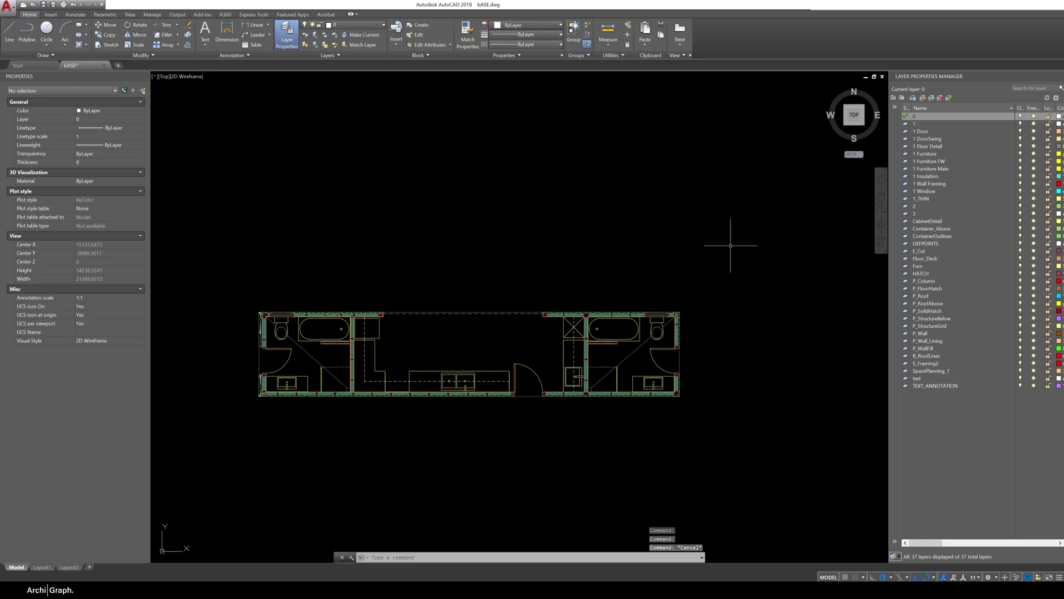
pyautogui.click(729, 265)
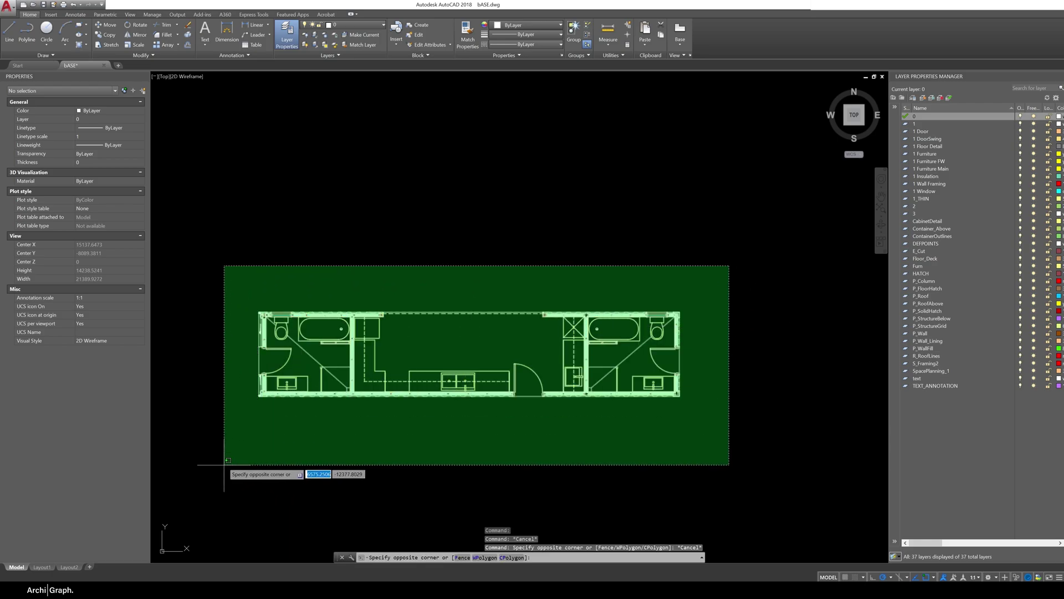
pyautogui.click(226, 459)
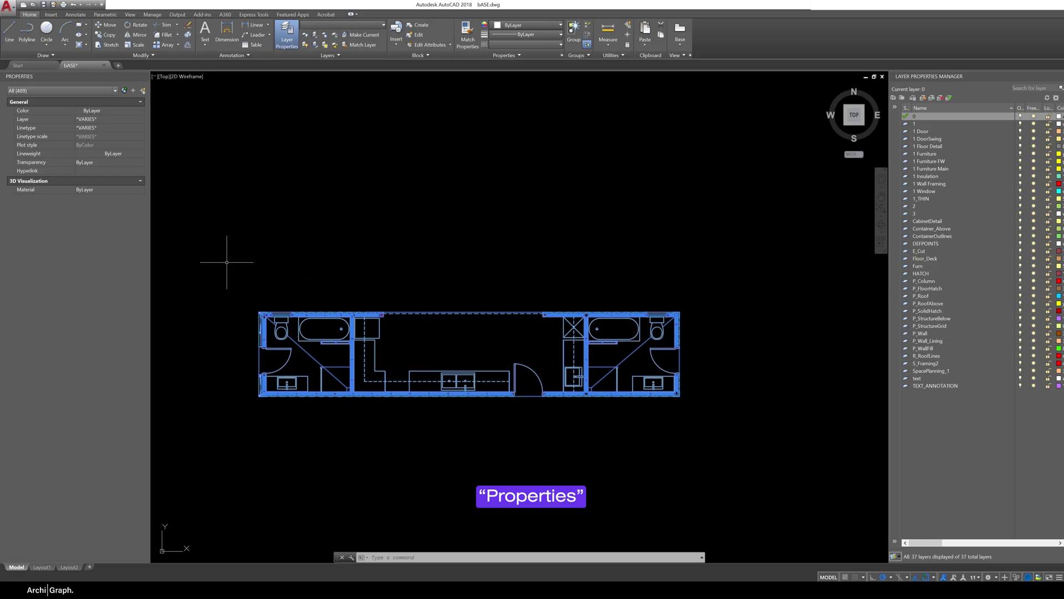
# Quick Select by Layer equal to 1 Insulation, keeping its 48 objects.
pyautogui.click(142, 91)
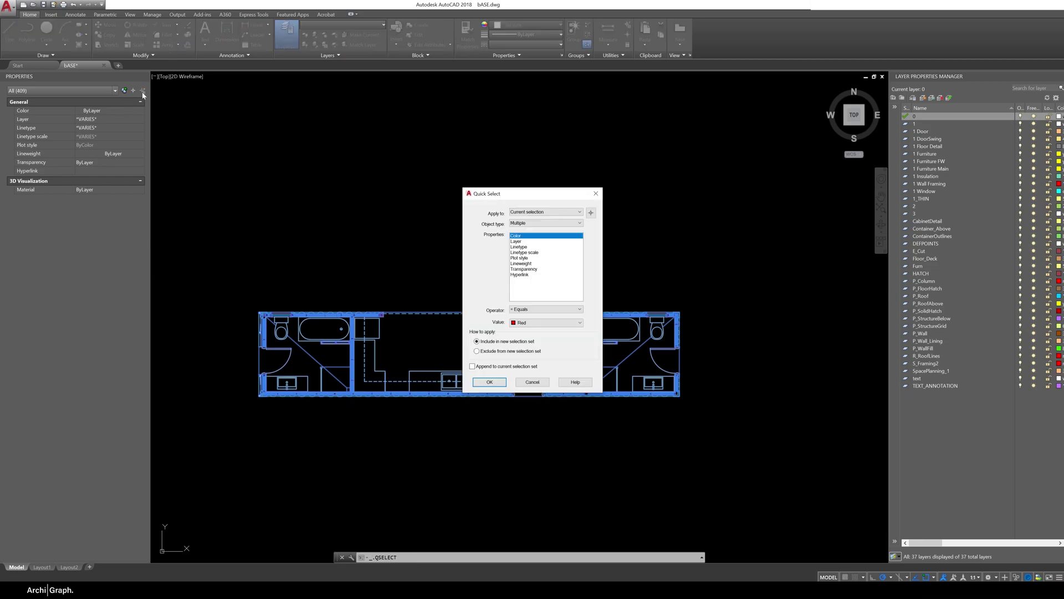
pyautogui.moveTo(526, 194); pyautogui.dragTo(444, 101)
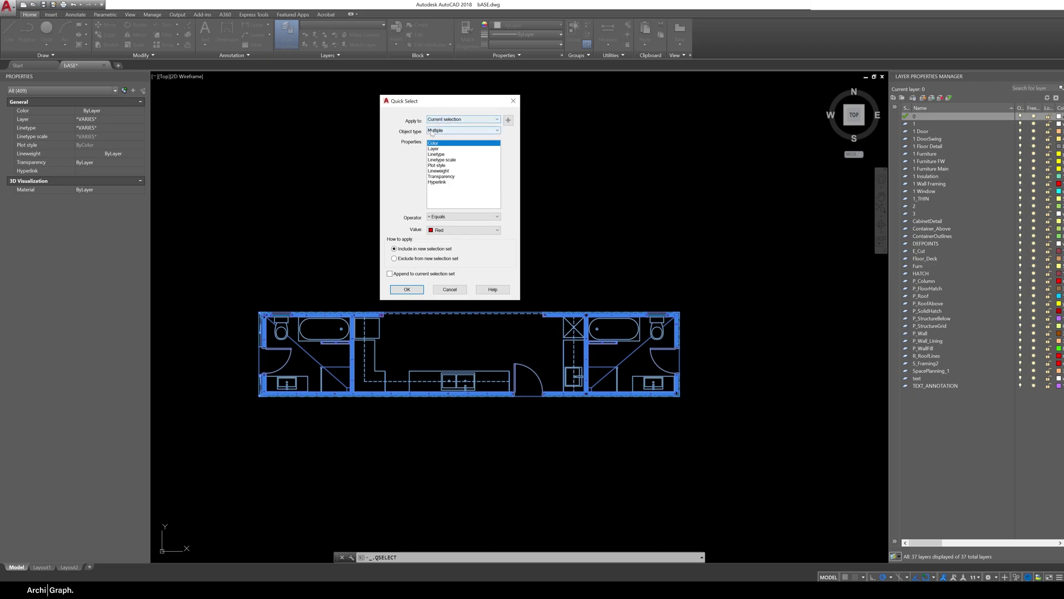
pyautogui.click(440, 150)
pyautogui.click(443, 229)
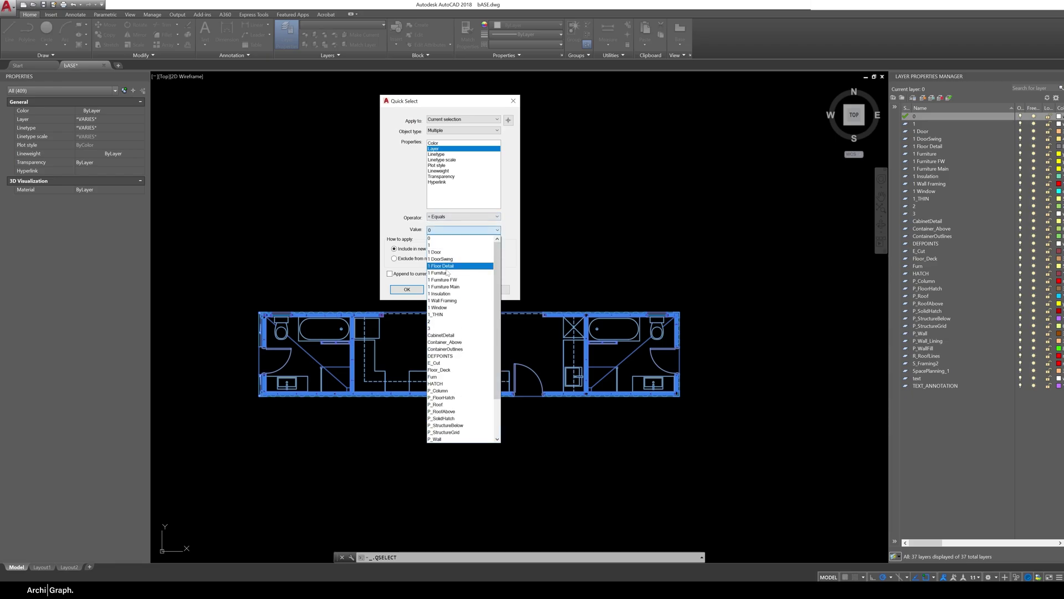
pyautogui.click(440, 293)
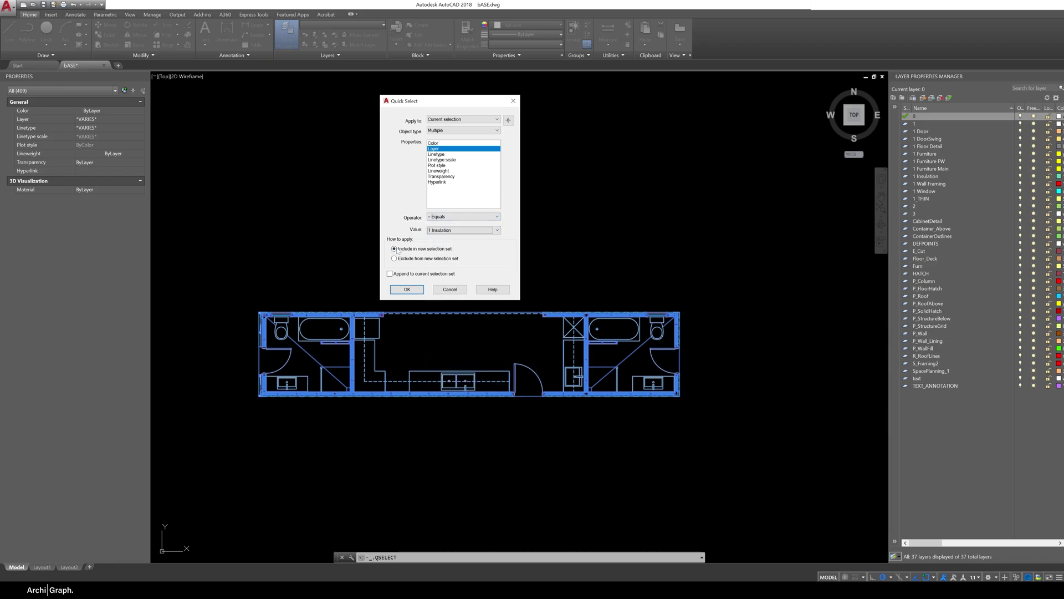
pyautogui.click(413, 289)
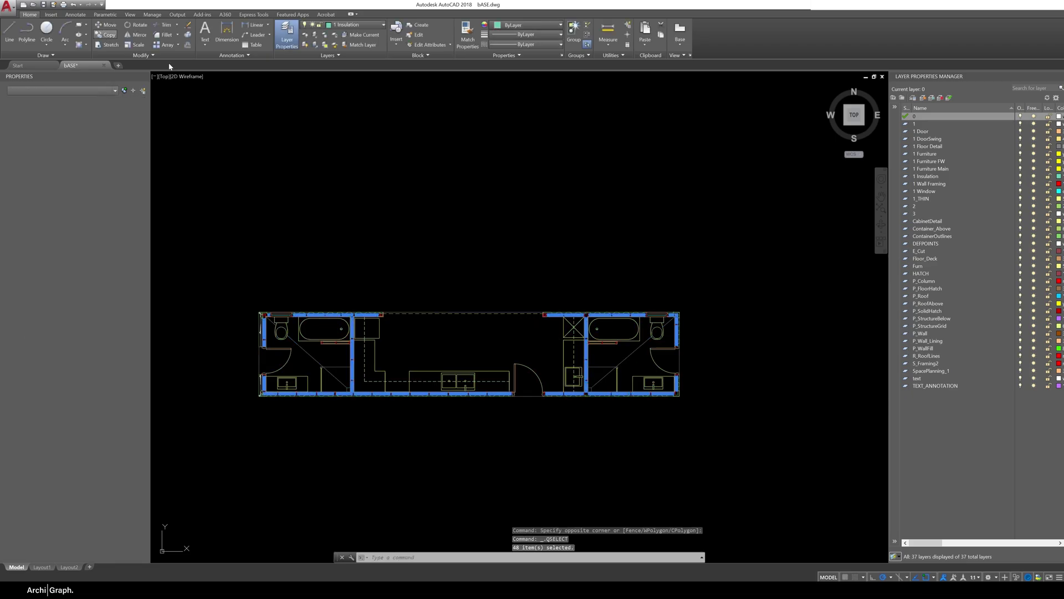
# Copy the 48 insulation objects to a spot below the floor plan.
pyautogui.click(106, 34)
pyautogui.click(514, 342)
pyautogui.moveTo(571, 182); pyautogui.dragTo(558, 18, button='middle')
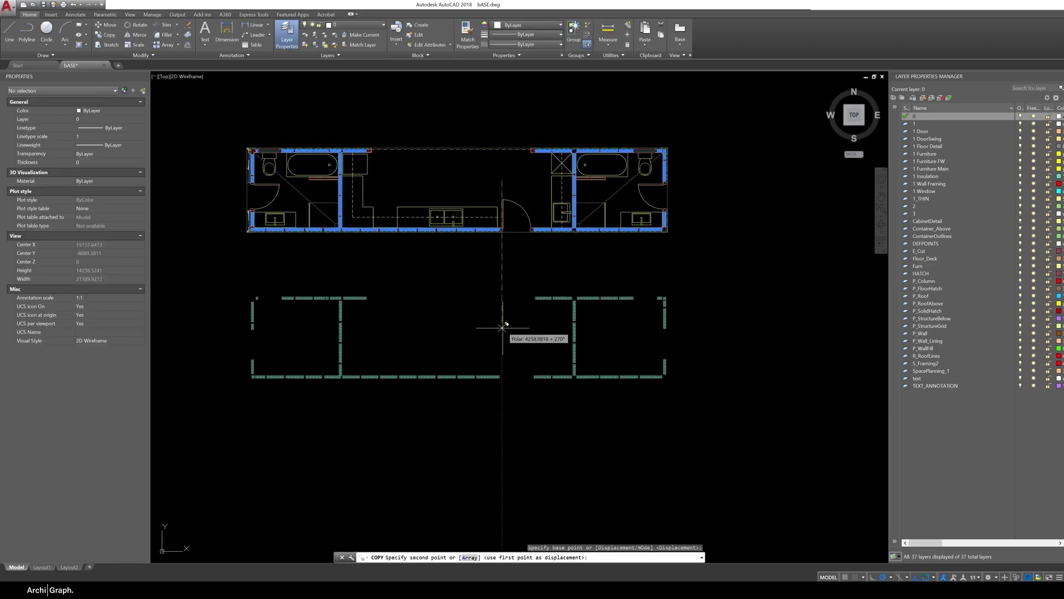
pyautogui.click(502, 327)
pyautogui.press('Escape')
pyautogui.moveTo(486, 340); pyautogui.dragTo(471, 370, button='middle')
pyautogui.click(628, 25)
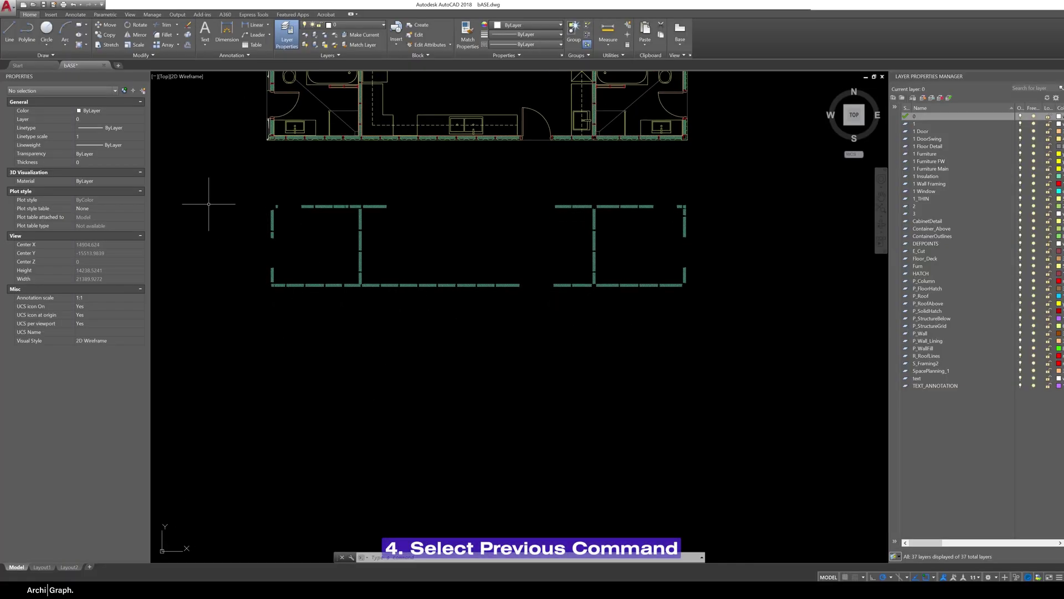
# Window-select the copied insulation and MOVE it up beneath the floor plan.
pyautogui.moveTo(208, 204); pyautogui.dragTo(230, 259, button='middle')
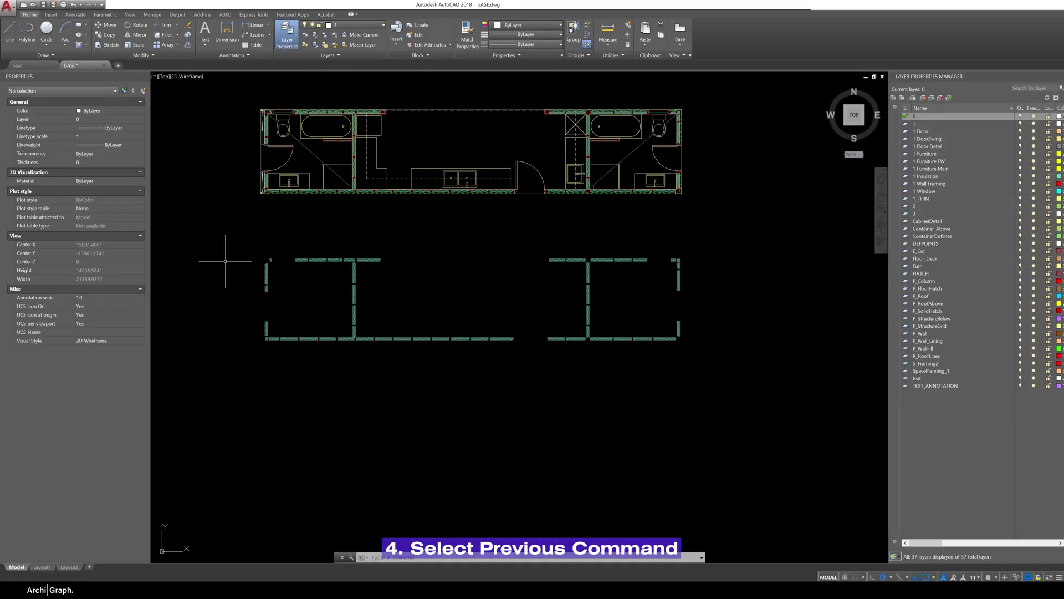
pyautogui.click(229, 250)
pyautogui.click(715, 365)
pyautogui.write('m')
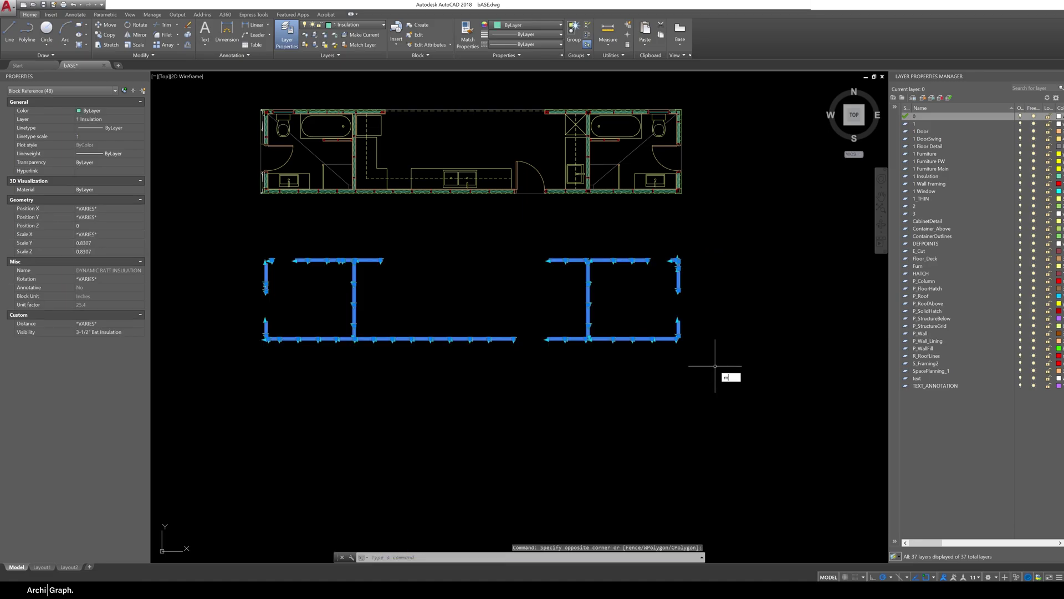
pyautogui.press('Return')
pyautogui.click(714, 366)
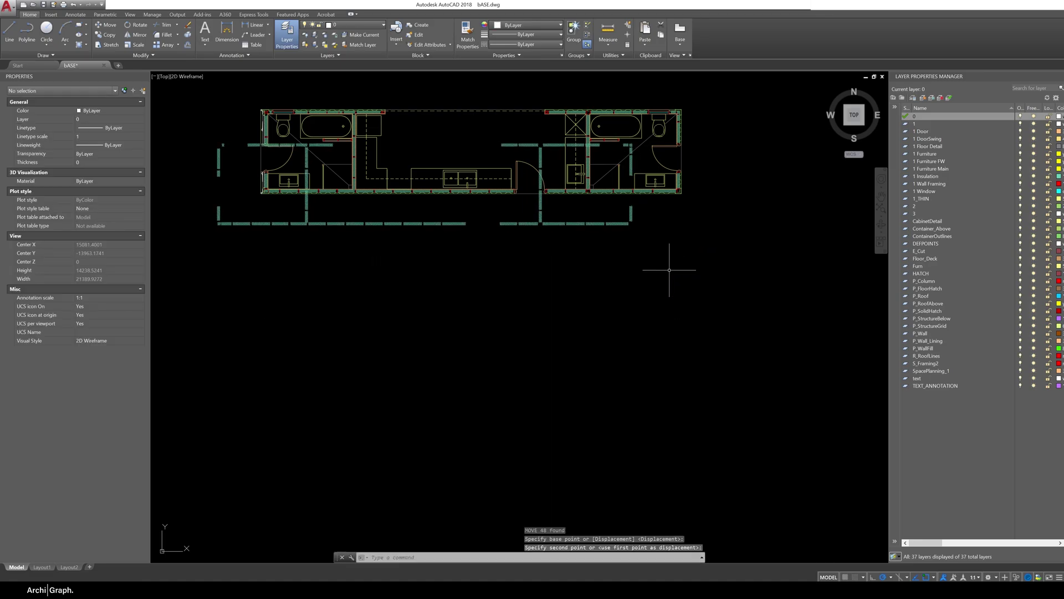
pyautogui.moveTo(666, 268); pyautogui.dragTo(665, 295, button='middle')
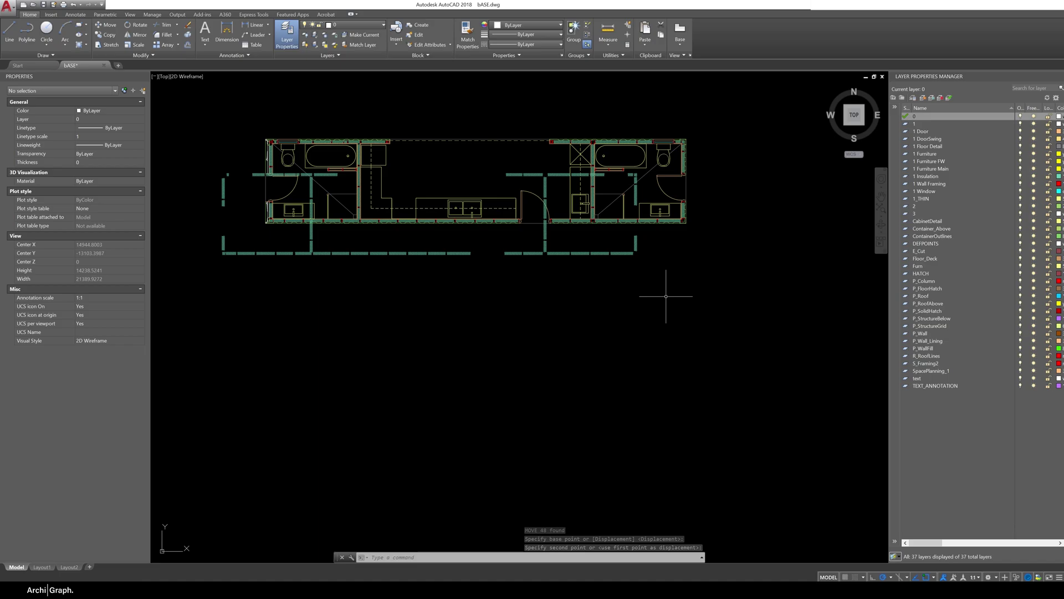
# Crossing-select 26 lower-right insulation blocks, then clear the selection.
pyautogui.click(651, 230)
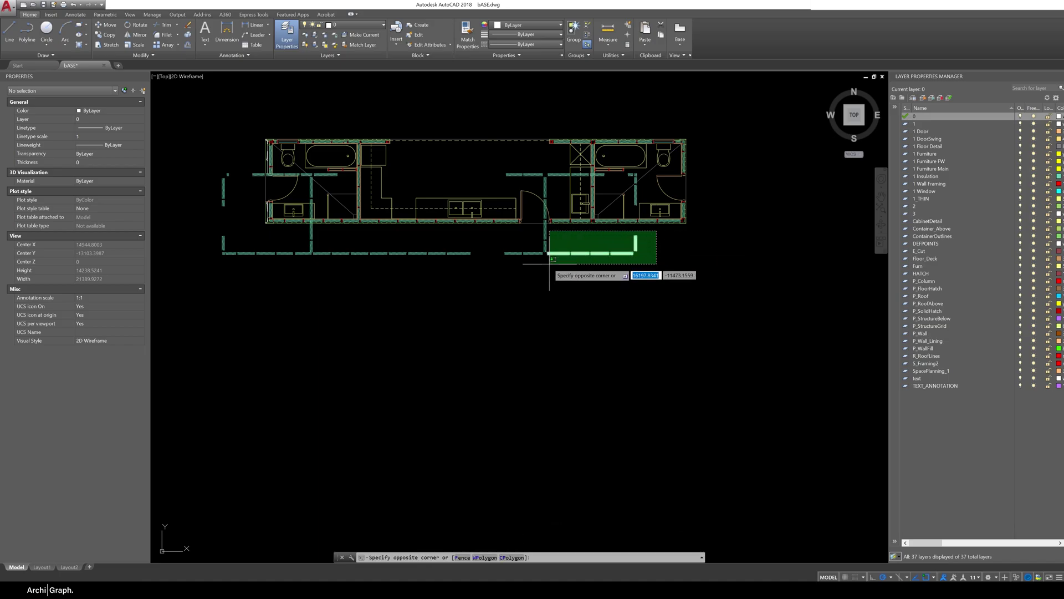
pyautogui.click(178, 291)
pyautogui.click(251, 154)
pyautogui.press('Escape')
pyautogui.press('Escape')
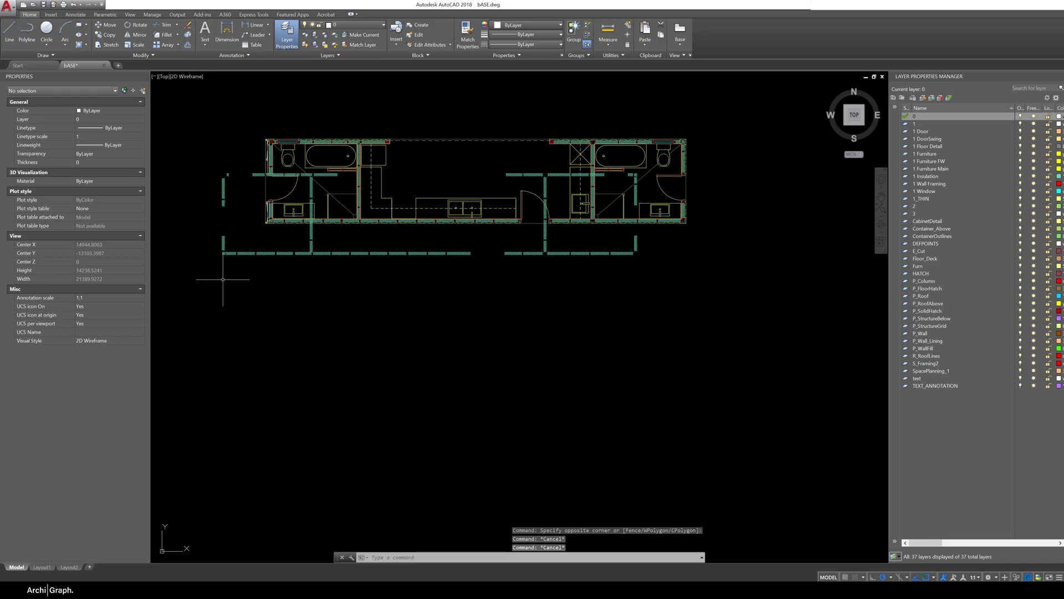
# Reselect the previous set of 48 insulation pieces with SELECT and the Previous option.
pyautogui.write('select')
pyautogui.press('Return')
pyautogui.write('prev')
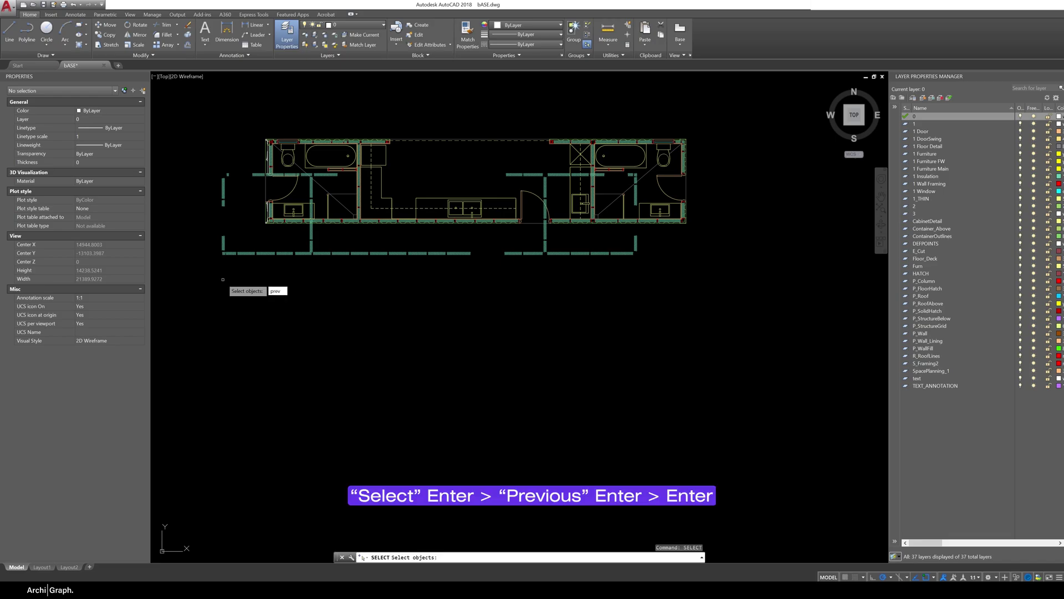
pyautogui.press('Return')
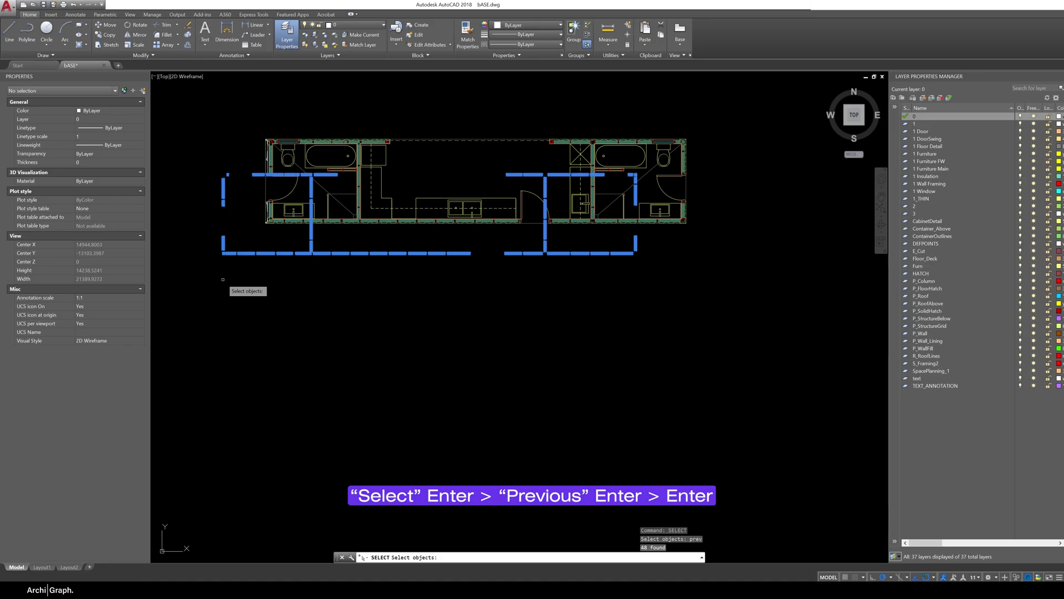
pyautogui.press('Return')
# Move the selected pieces from a base point to a spot below the container plan.
pyautogui.write('m')
pyautogui.press('Return')
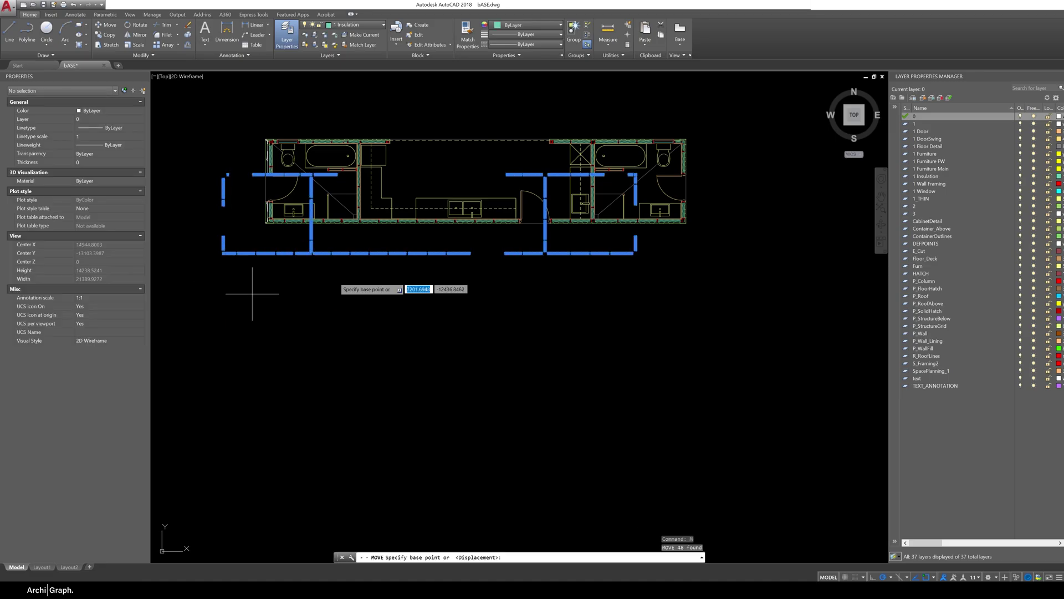
pyautogui.click(390, 253)
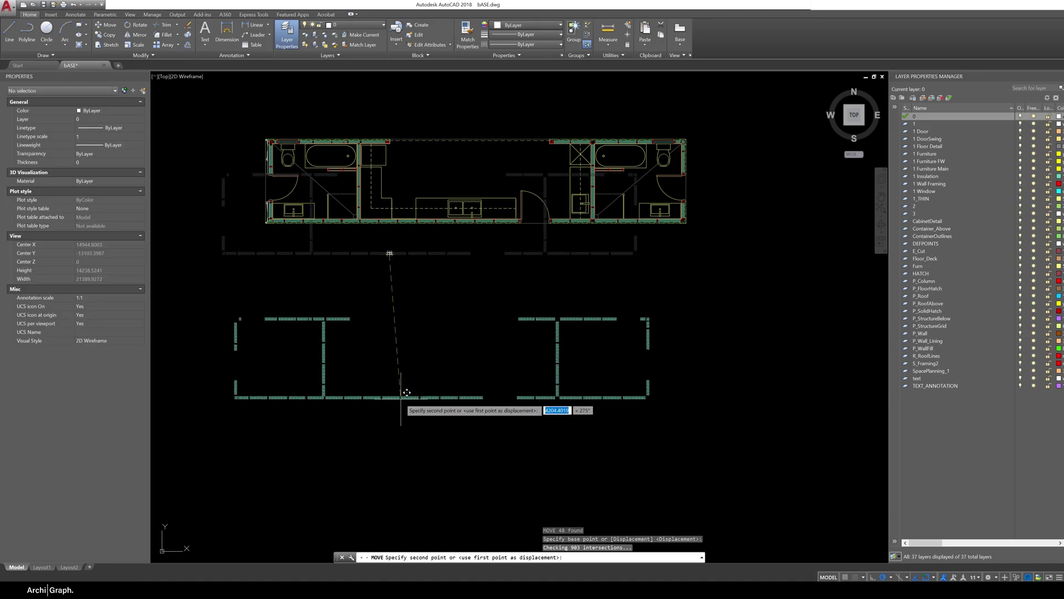
pyautogui.click(394, 395)
pyautogui.click(686, 404)
pyautogui.press('Escape')
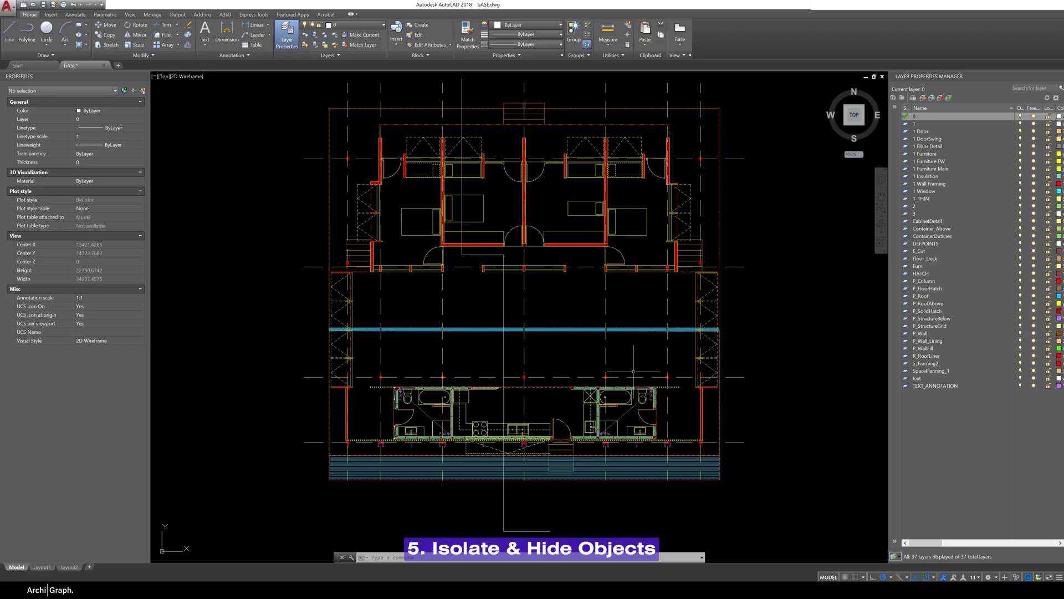
pyautogui.click(388, 382)
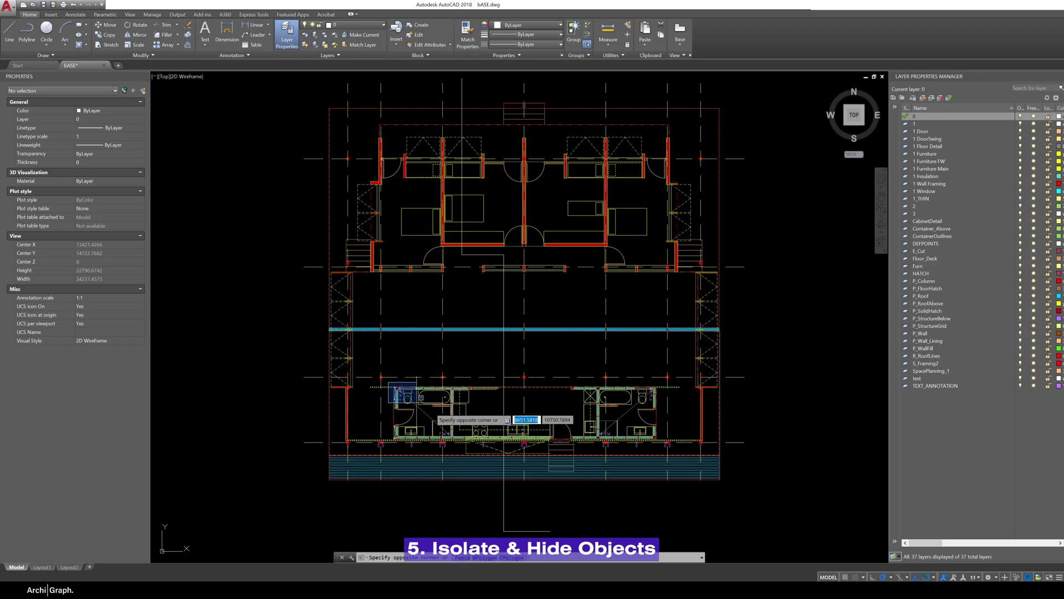
pyautogui.click(692, 448)
pyautogui.write('ISOLATE')
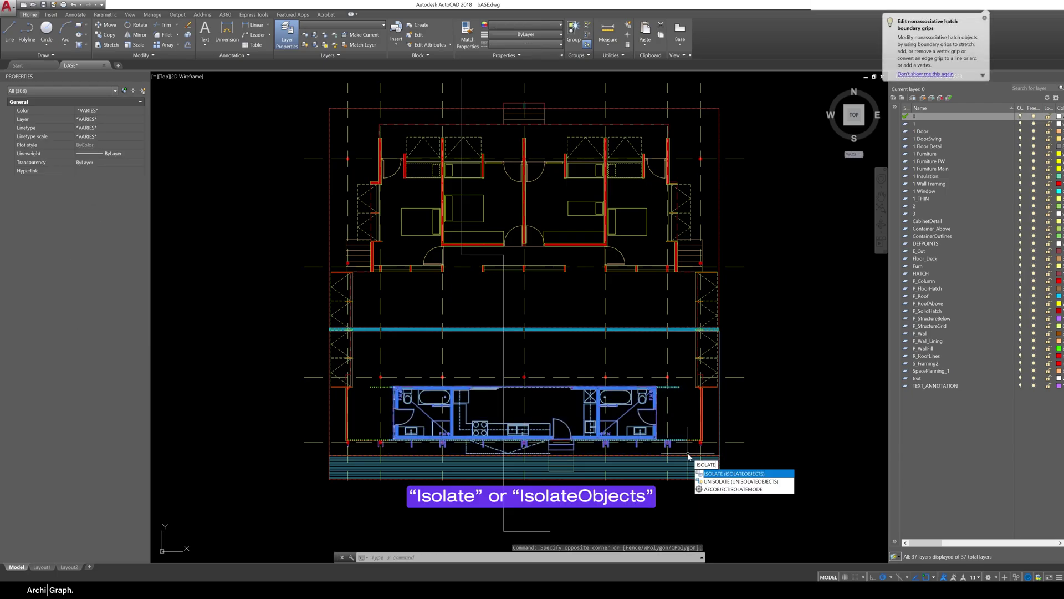
pyautogui.press('Return')
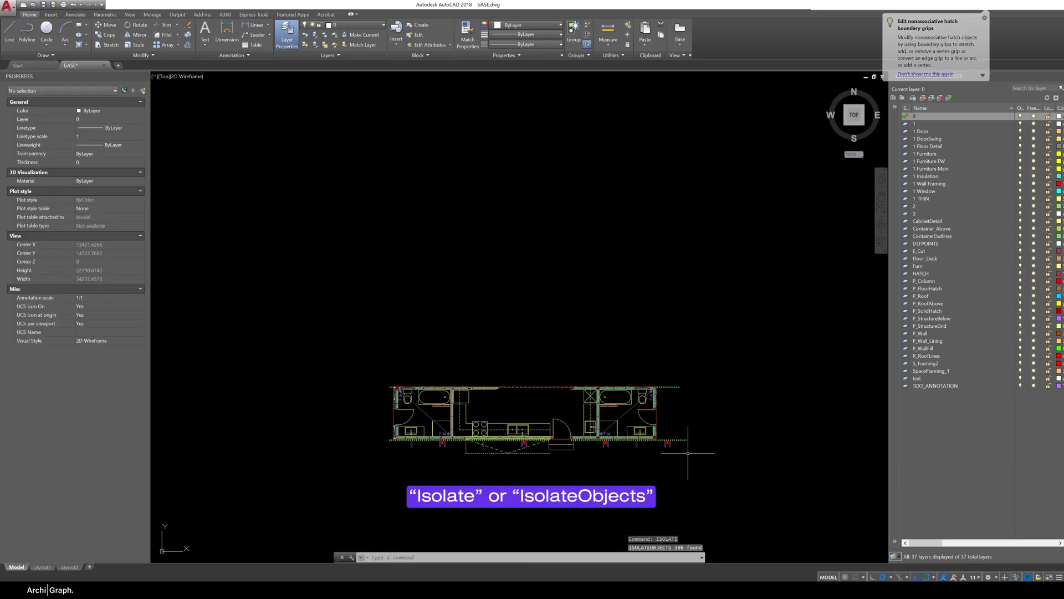
pyautogui.scroll(6, 555, 466)
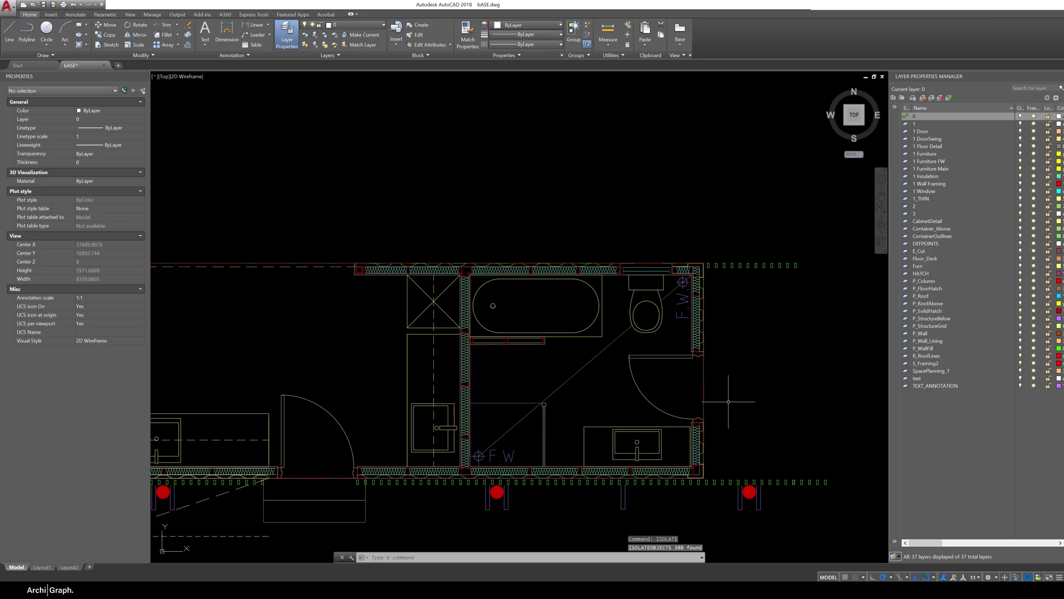
pyautogui.scroll(-4, 554, 443)
pyautogui.write('UN')
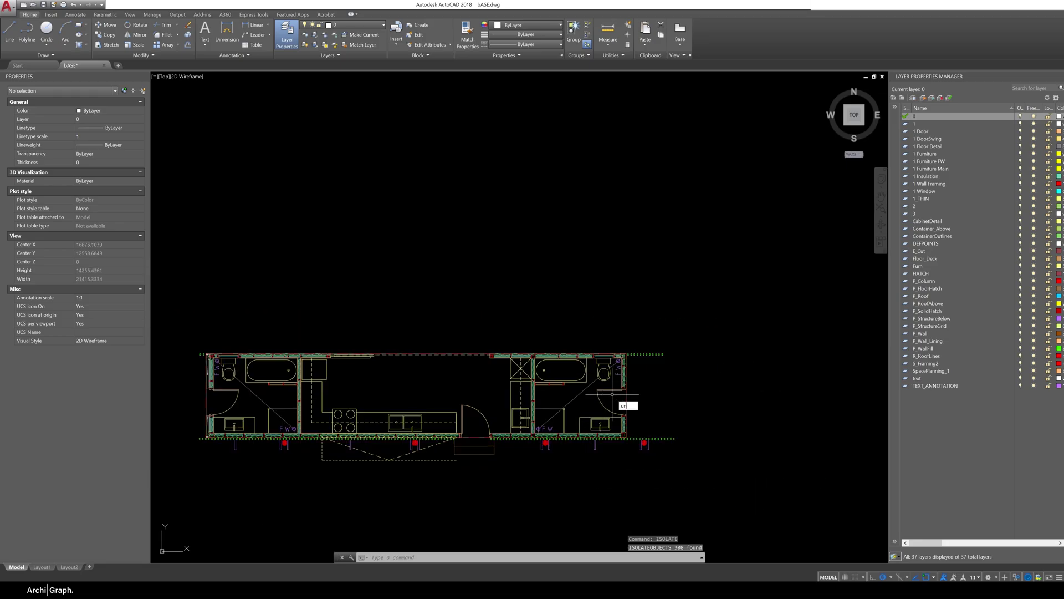
pyautogui.write('ISOLATE')
pyautogui.press('Return')
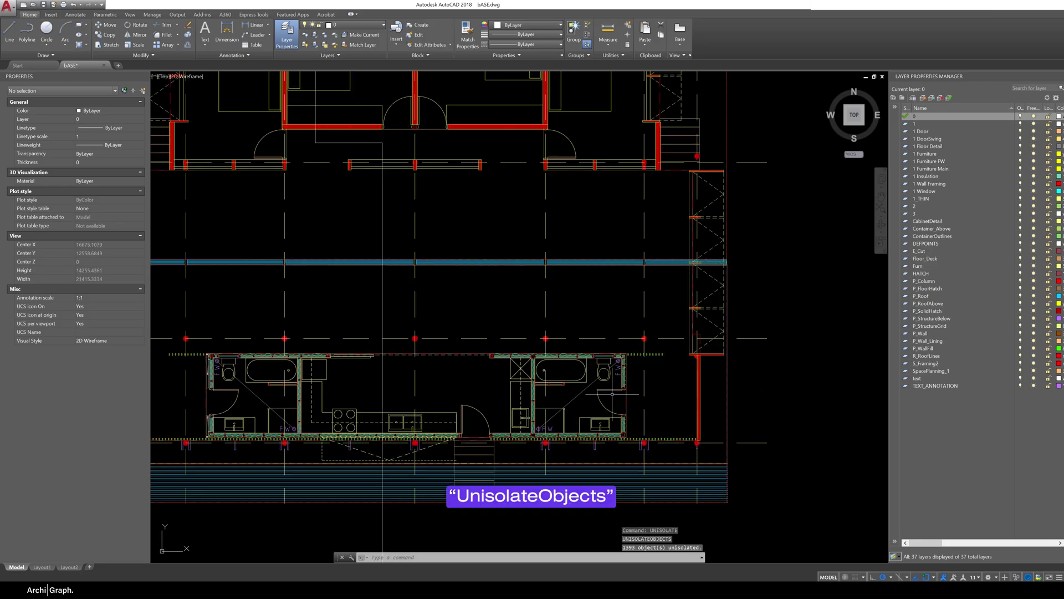
pyautogui.scroll(-3, 554, 383)
pyautogui.scroll(1, 538, 377)
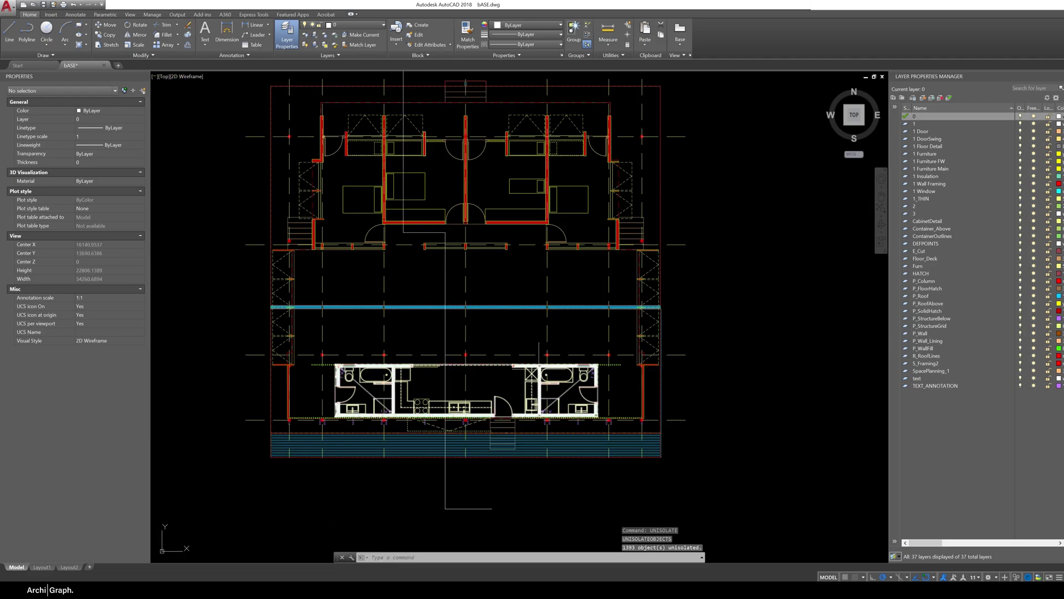
pyautogui.click(538, 371)
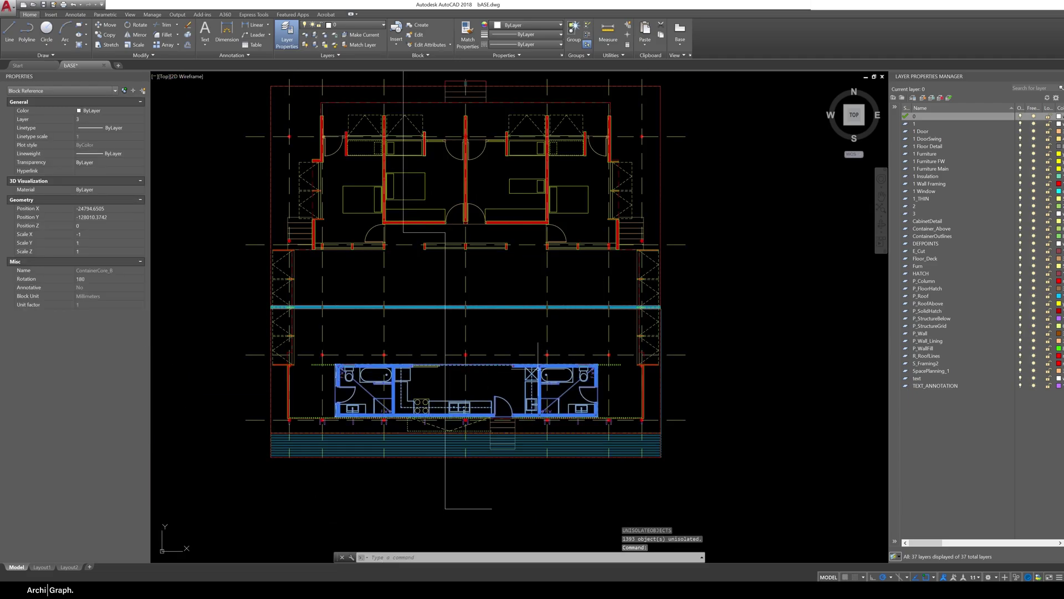
pyautogui.scroll(2, 515, 374)
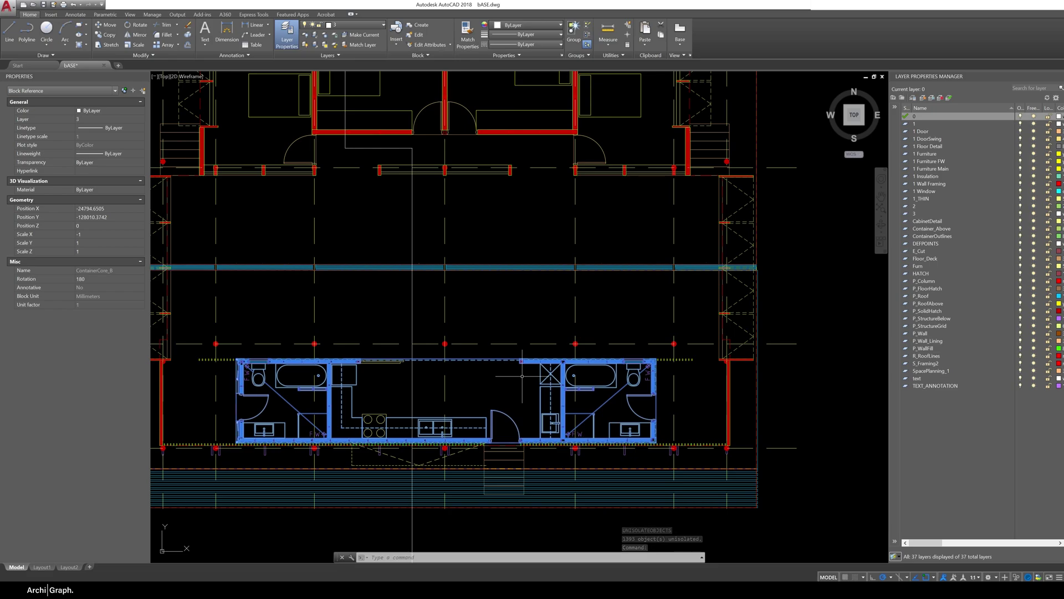
pyautogui.write('hi')
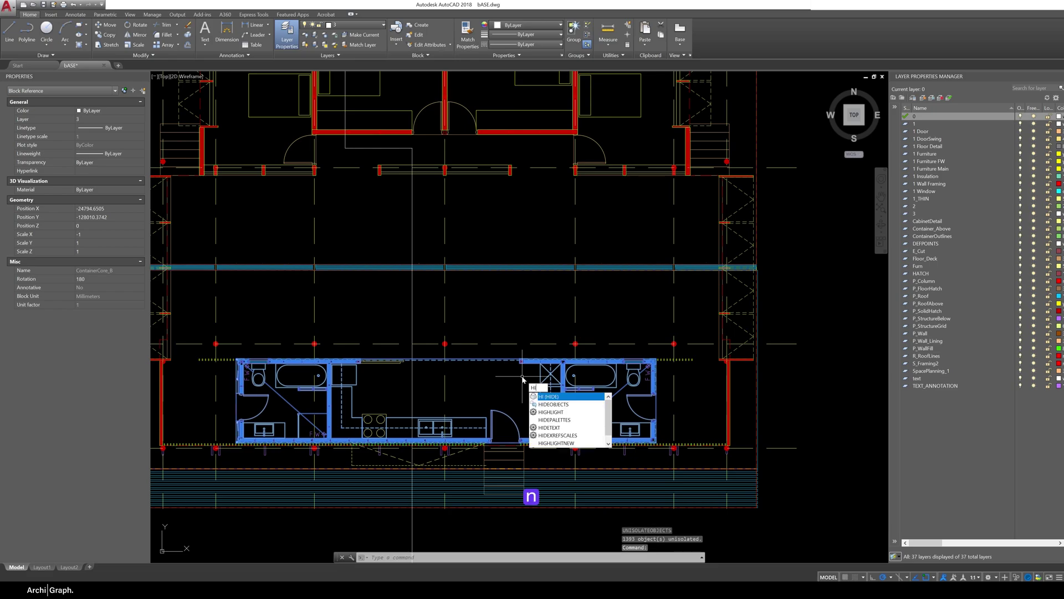
pyautogui.click(571, 404)
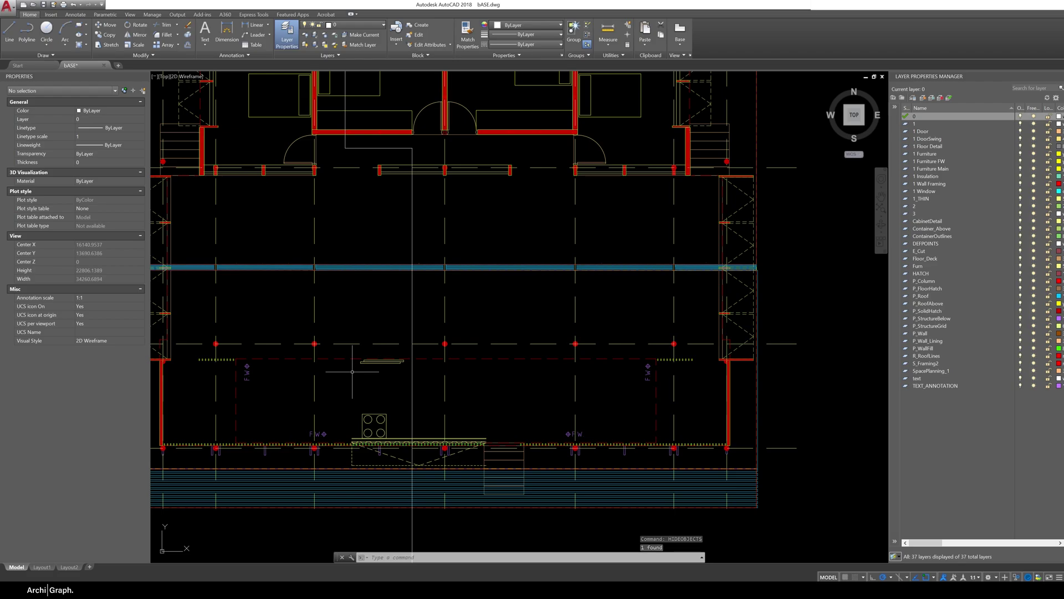
pyautogui.write('un')
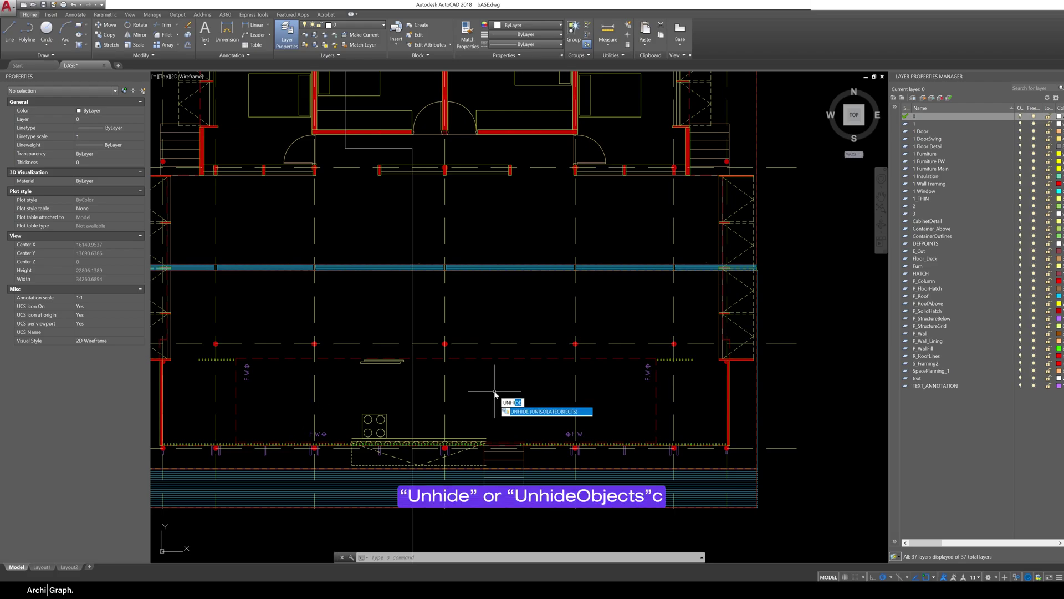
pyautogui.press('Return')
pyautogui.scroll(-5, 443, 399)
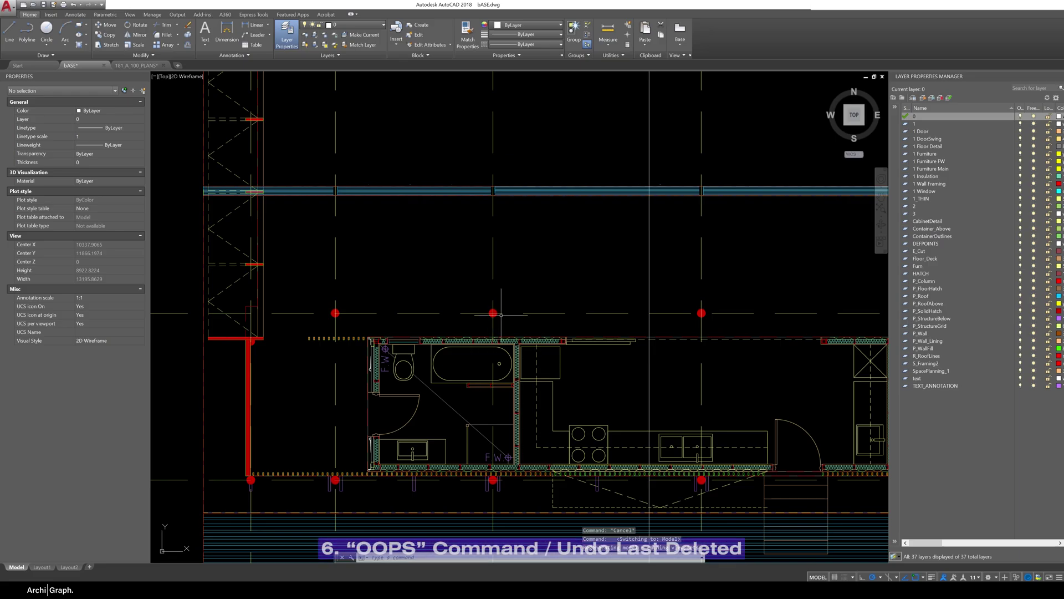
# Pan and zoom around the building plan to inspect the container unit and bathroom.
pyautogui.scroll(-3, 512, 329)
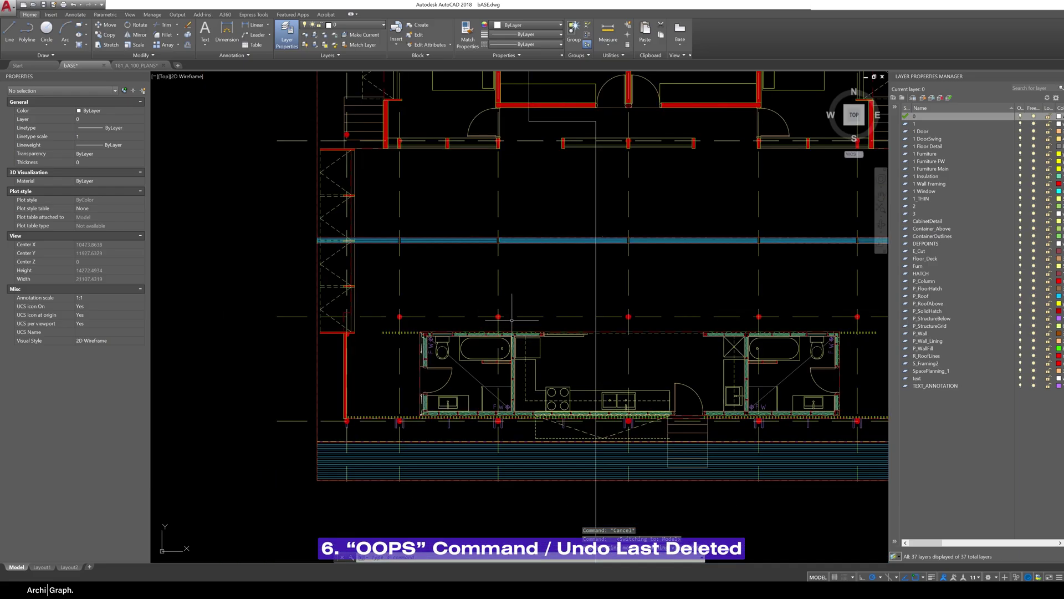
pyautogui.moveTo(555, 306); pyautogui.dragTo(488, 340, button='middle')
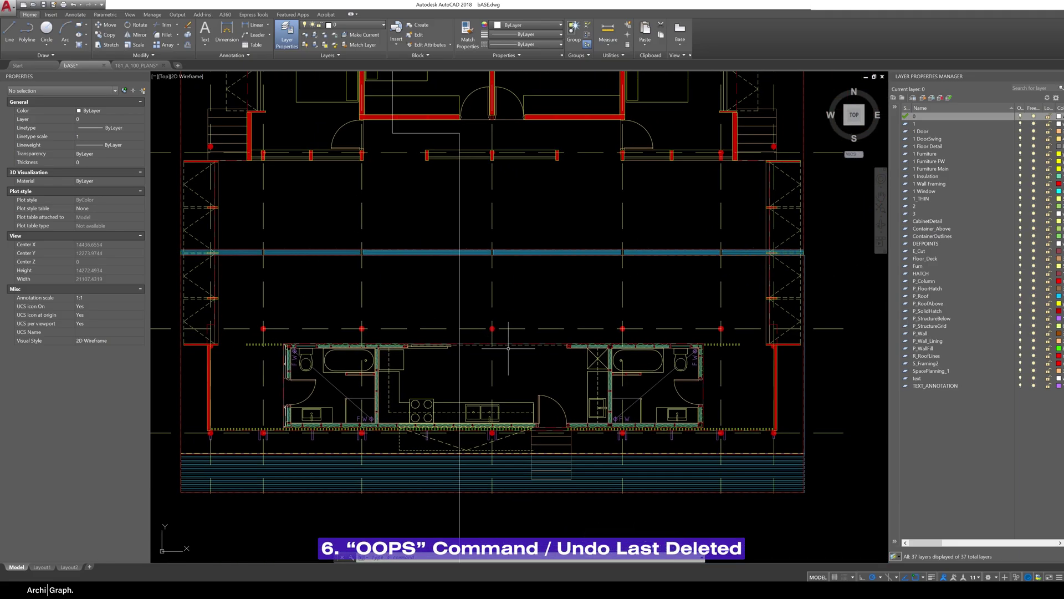
pyautogui.scroll(4, 383, 340)
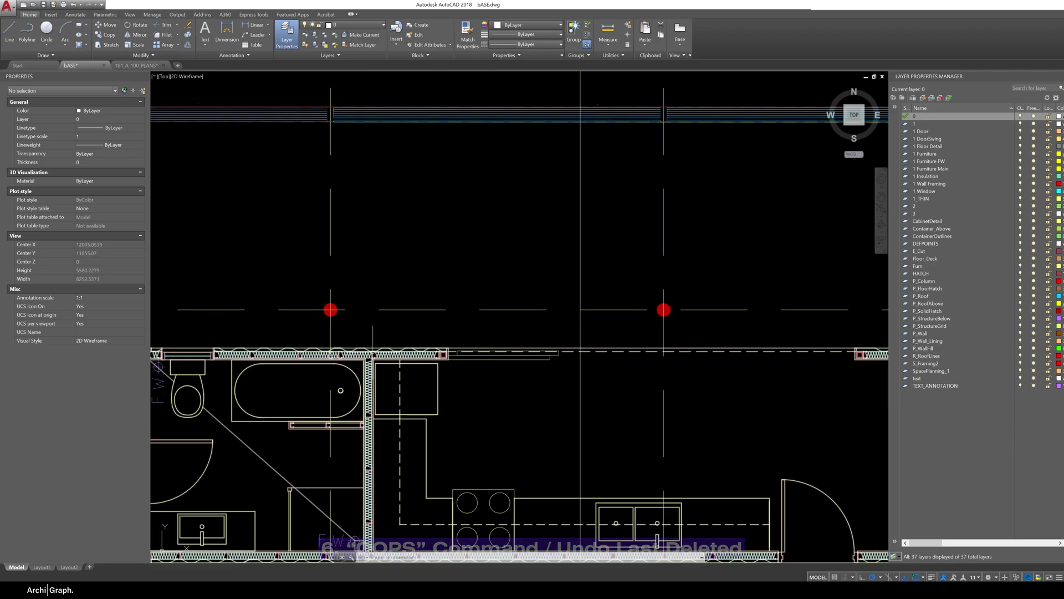
pyautogui.scroll(-4, 398, 324)
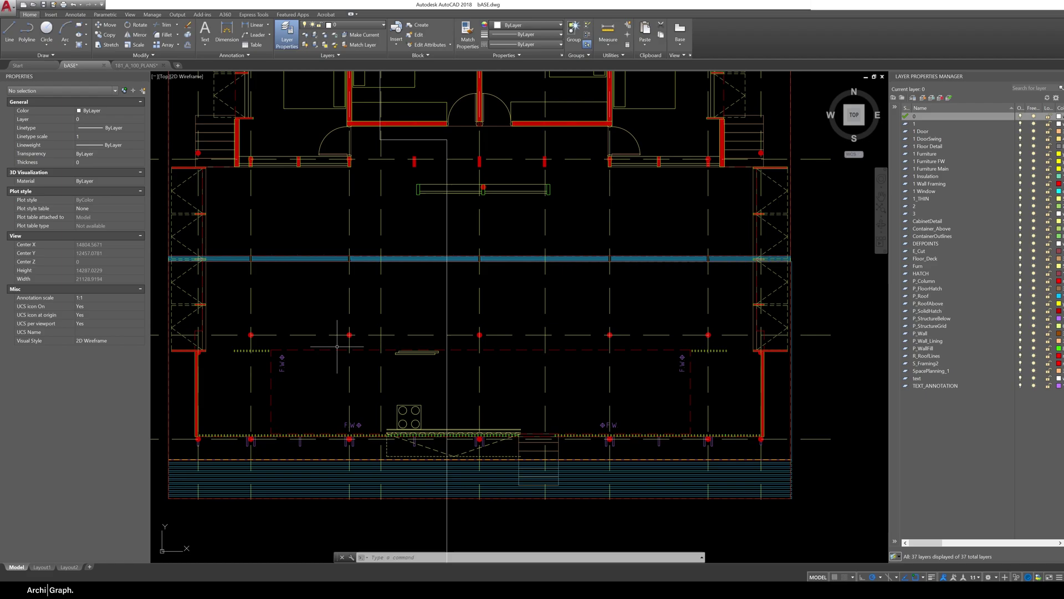
pyautogui.scroll(2, 341, 377)
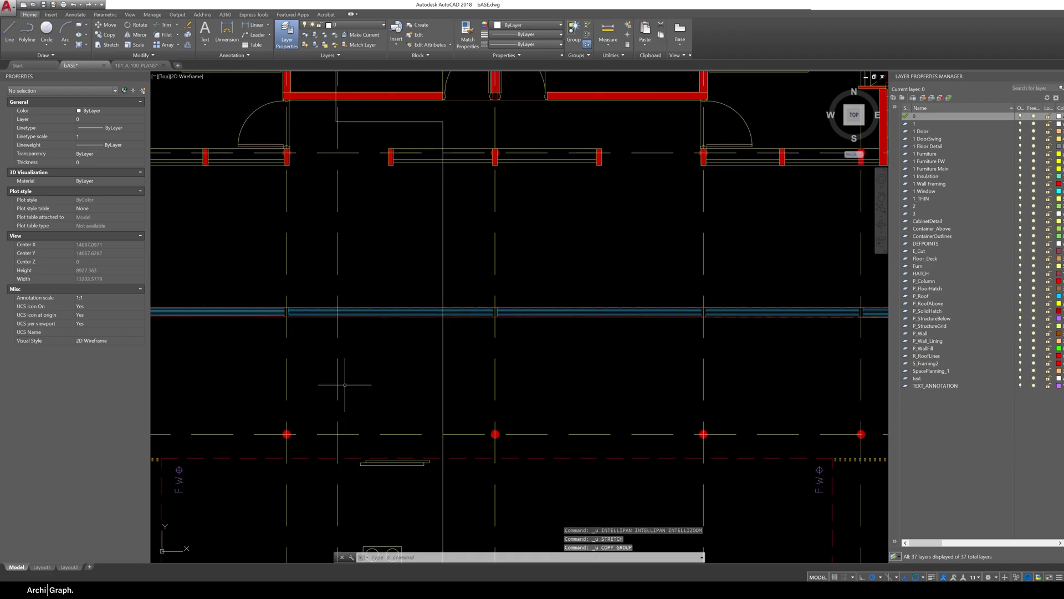
pyautogui.scroll(1, 345, 384)
pyautogui.moveTo(269, 536); pyautogui.dragTo(348, 382, button='middle')
pyautogui.scroll(-2, 332, 315)
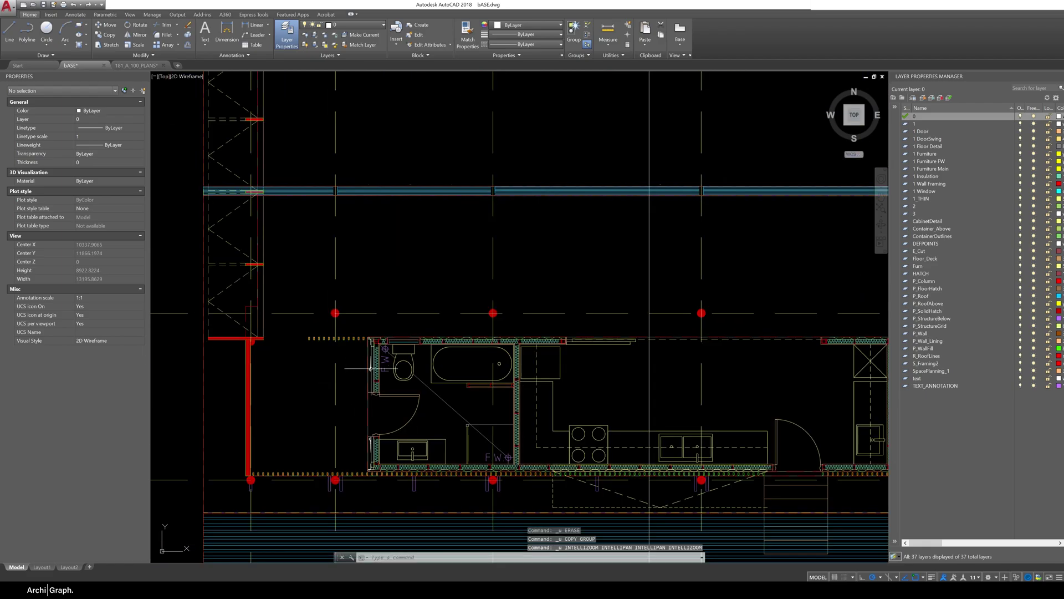
pyautogui.scroll(-1, 333, 315)
pyautogui.moveTo(333, 315); pyautogui.dragTo(610, 345, button='middle')
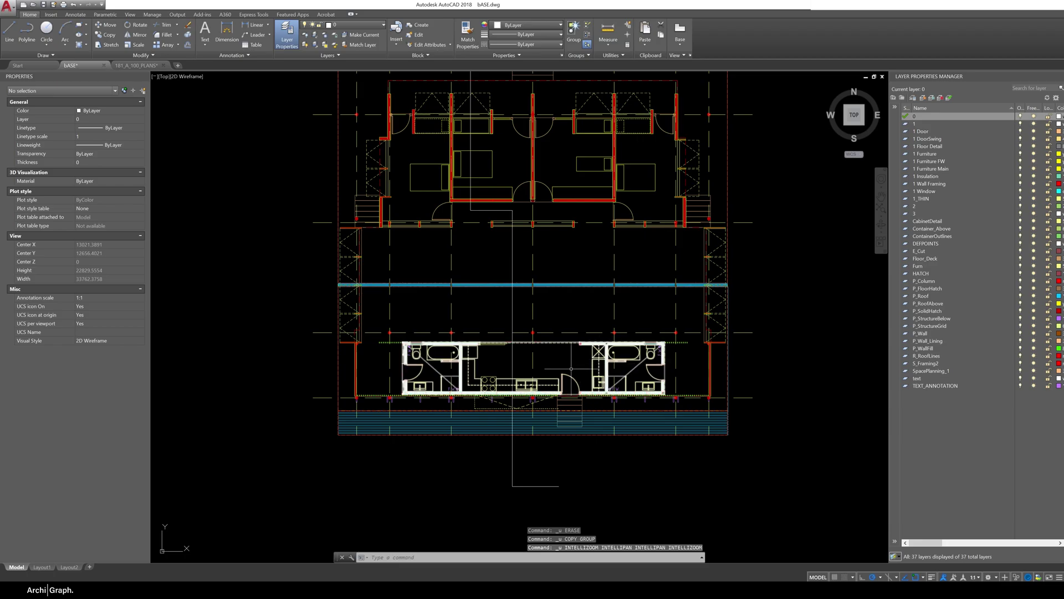
pyautogui.scroll(2, 609, 345)
pyautogui.scroll(-1, 547, 358)
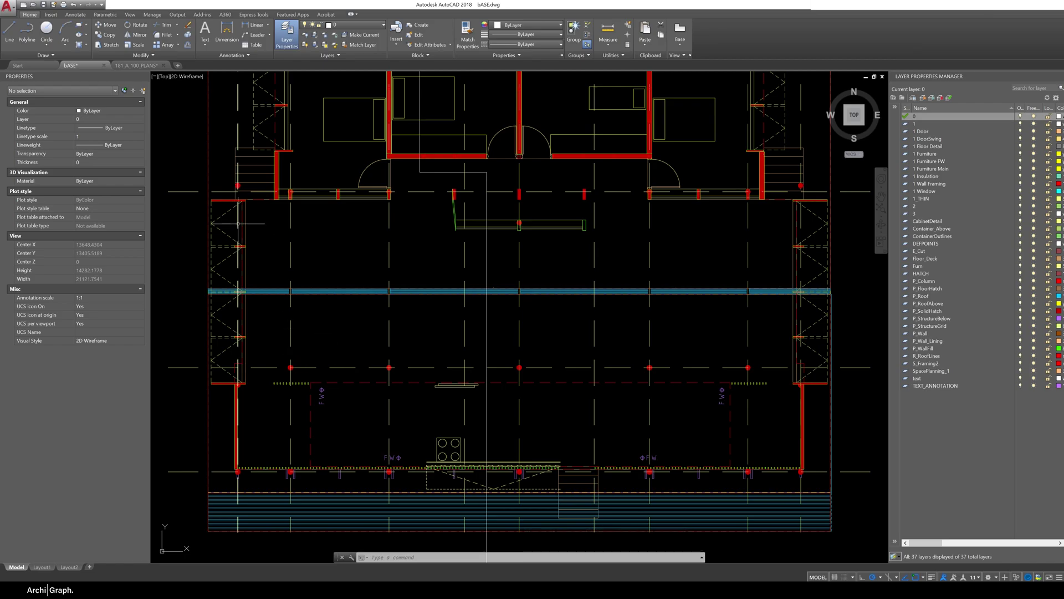
# Restore the erased container objects with OOPS and select the ContainerCore_B block.
pyautogui.write('oop')
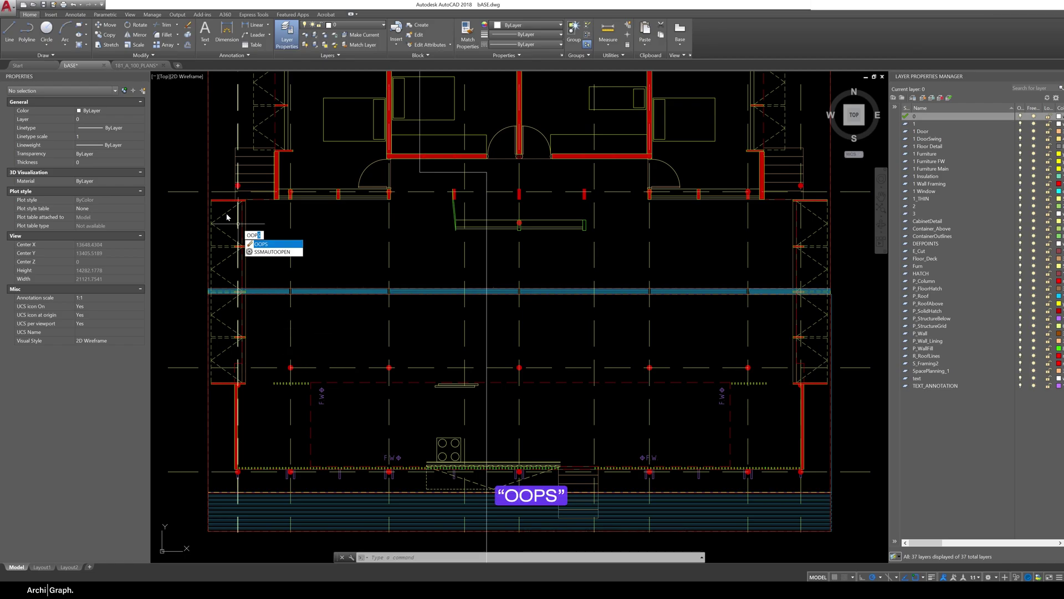
pyautogui.press('Return')
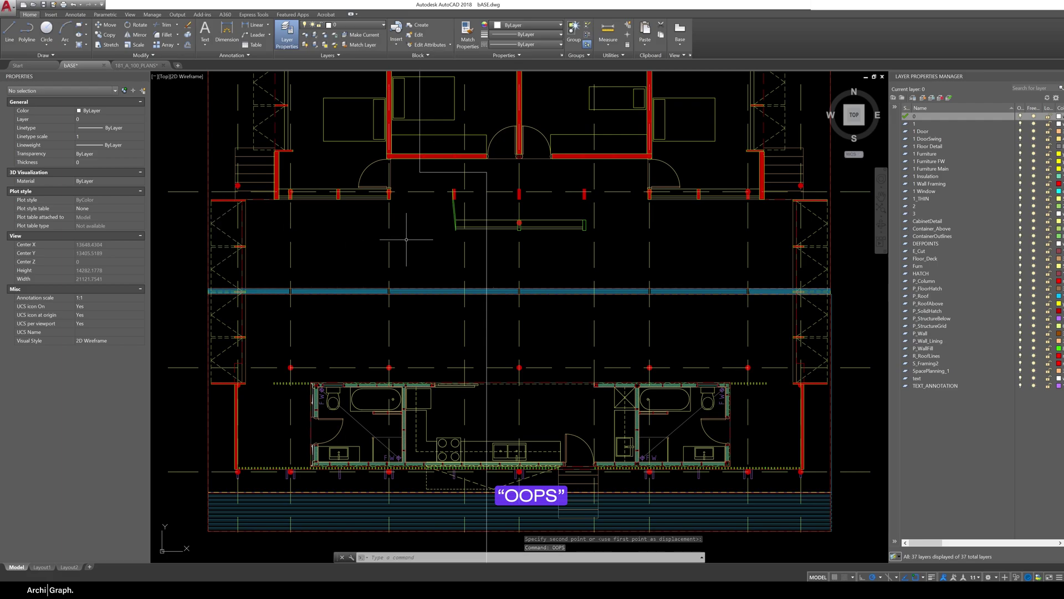
pyautogui.click(578, 460)
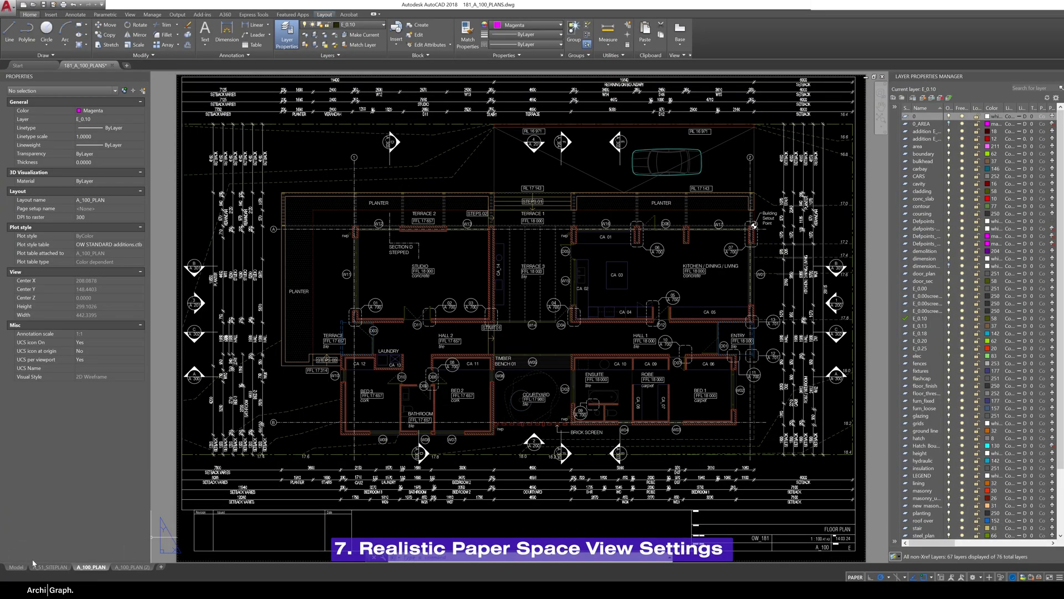
pyautogui.moveTo(518, 335)
pyautogui.mouseDown(button='middle')
pyautogui.moveTo(508, 338)
pyautogui.moveTo(524, 332)
pyautogui.mouseUp(button='middle')
pyautogui.scroll(2, 576, 326)
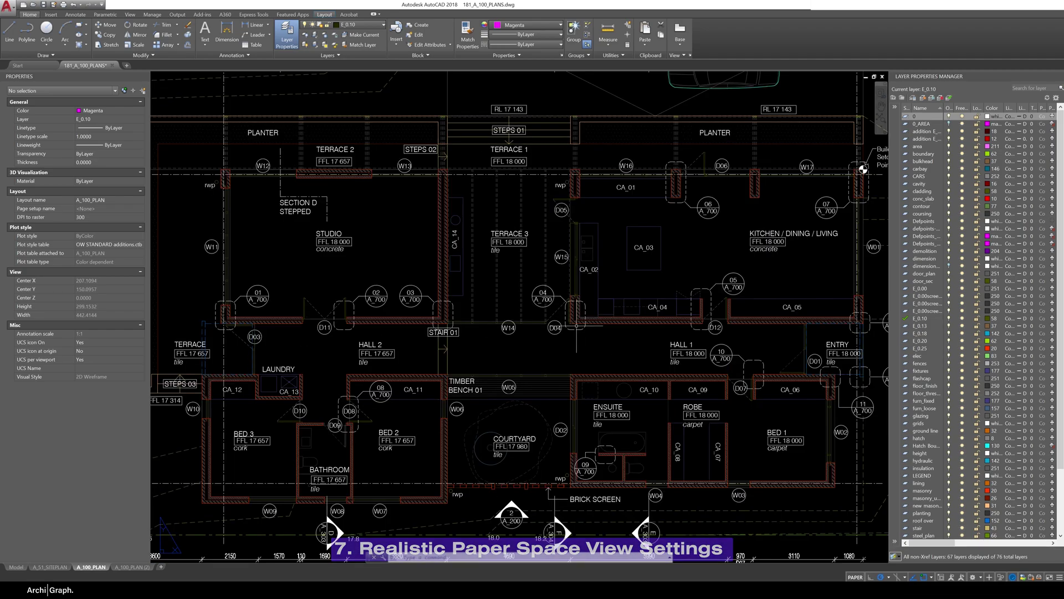
pyautogui.scroll(4, 577, 325)
pyautogui.scroll(-5, 580, 314)
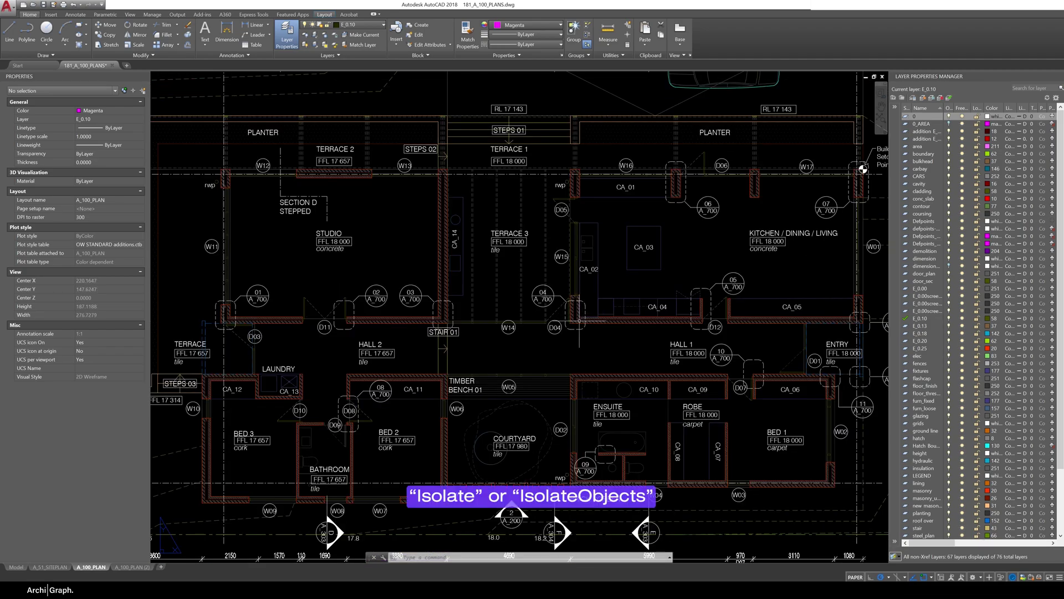
pyautogui.scroll(-3, 580, 318)
pyautogui.scroll(3, 484, 287)
pyautogui.scroll(8, 668, 174)
pyautogui.scroll(-14, 709, 213)
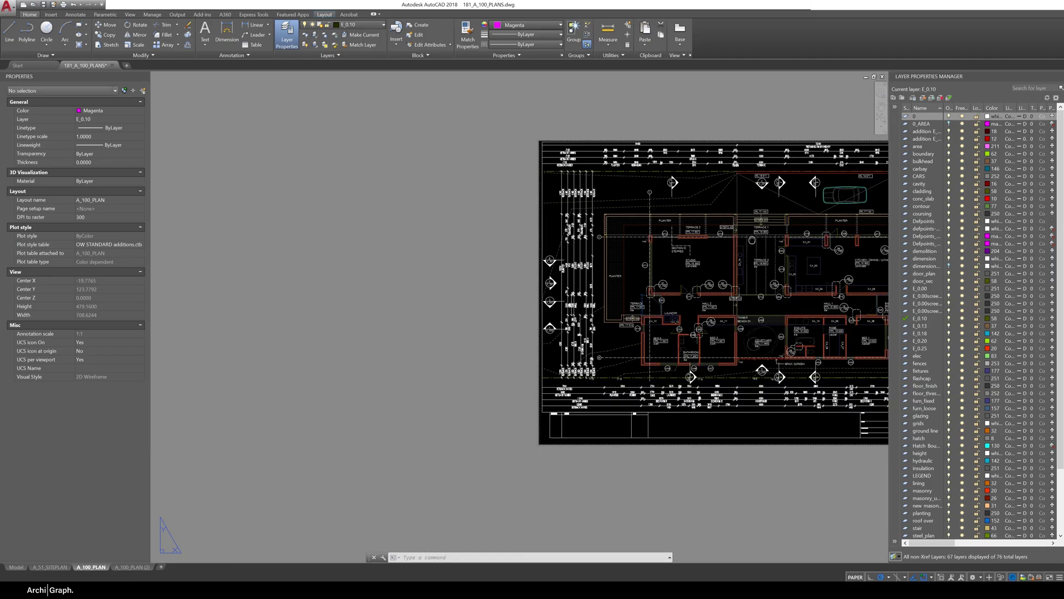
pyautogui.moveTo(709, 213); pyautogui.dragTo(502, 197, button='middle')
pyautogui.scroll(3, 559, 252)
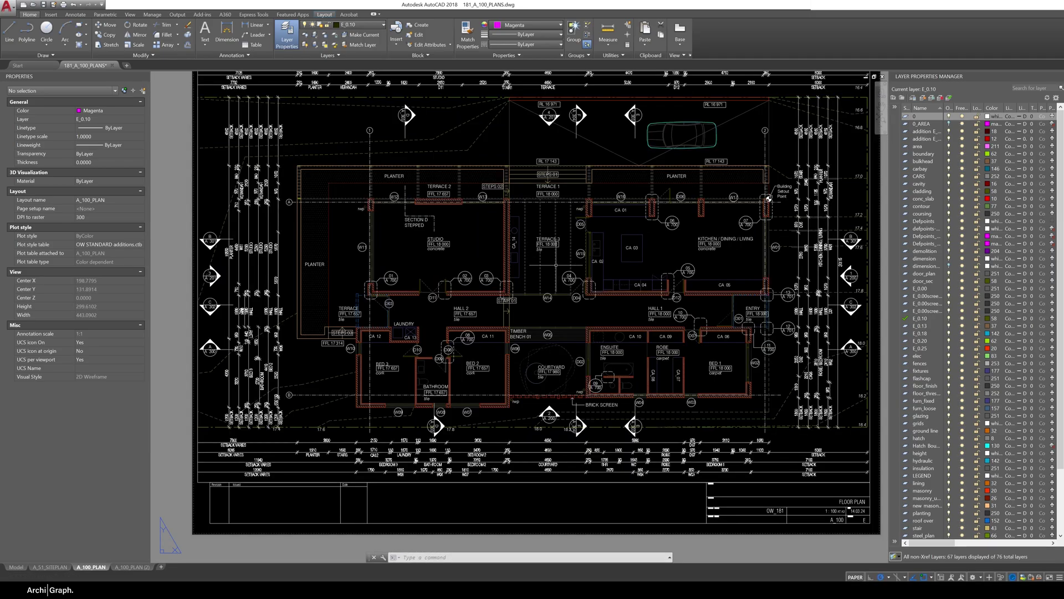
pyautogui.moveTo(570, 254); pyautogui.dragTo(555, 274, button='middle')
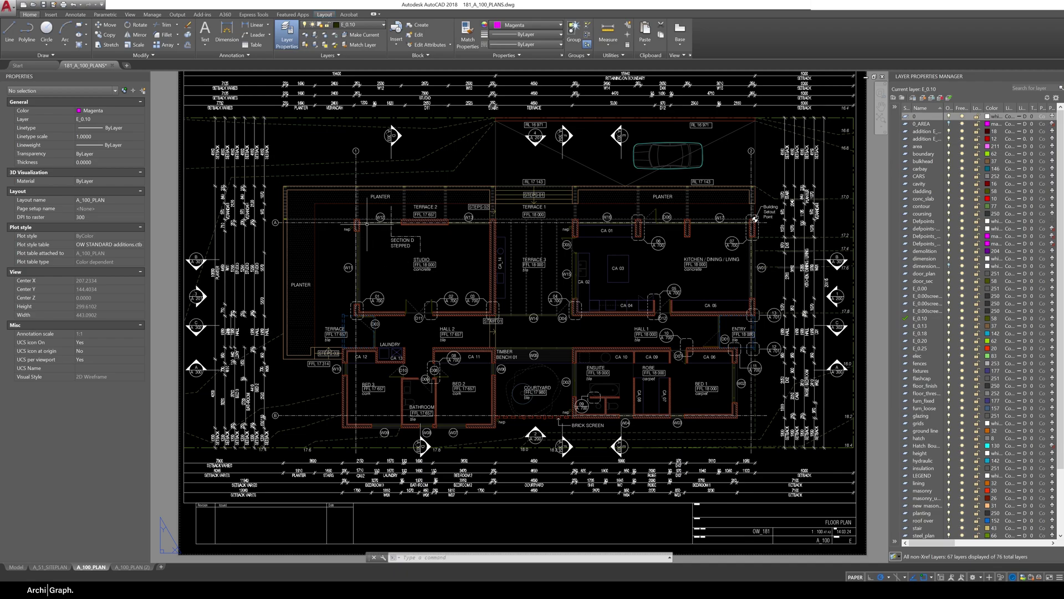
# In Options' Drawing Window Colors, set the Sheet / layout uniform background to White.
pyautogui.click(5, 8)
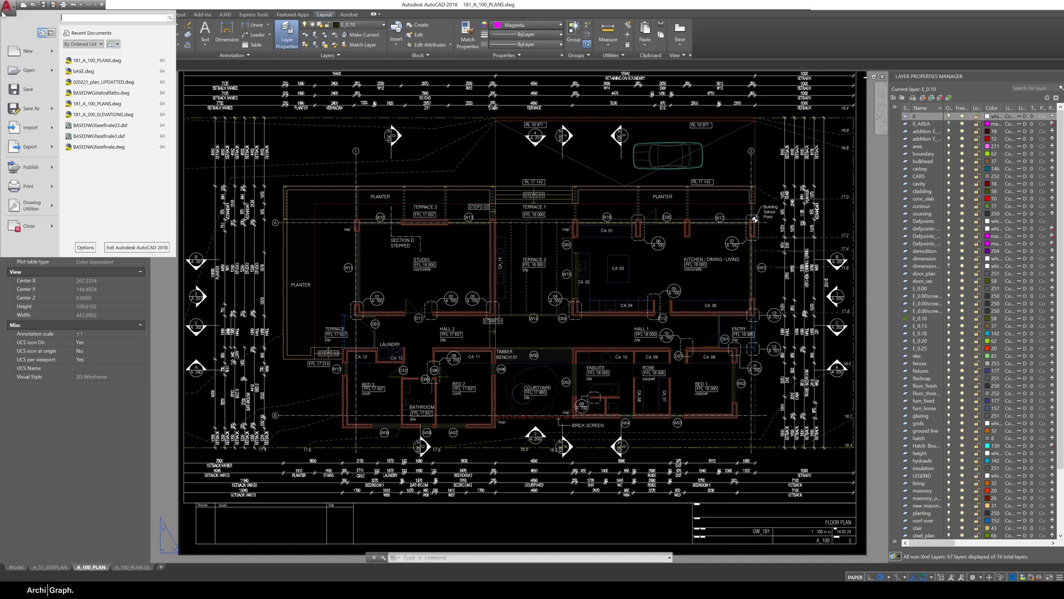
pyautogui.click(85, 248)
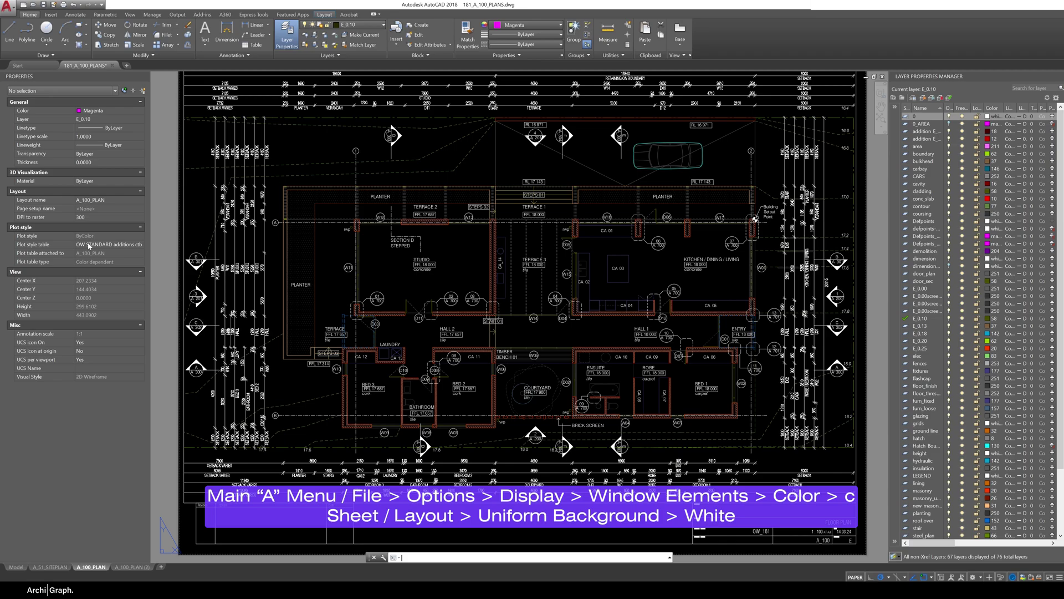
pyautogui.click(435, 321)
pyautogui.click(488, 253)
pyautogui.click(665, 249)
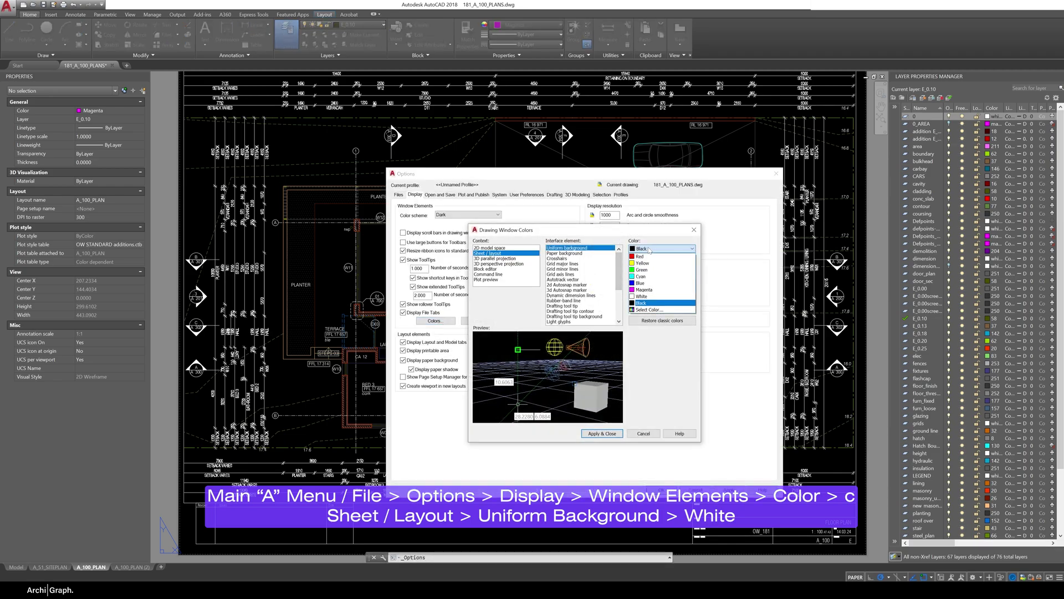
pyautogui.click(646, 296)
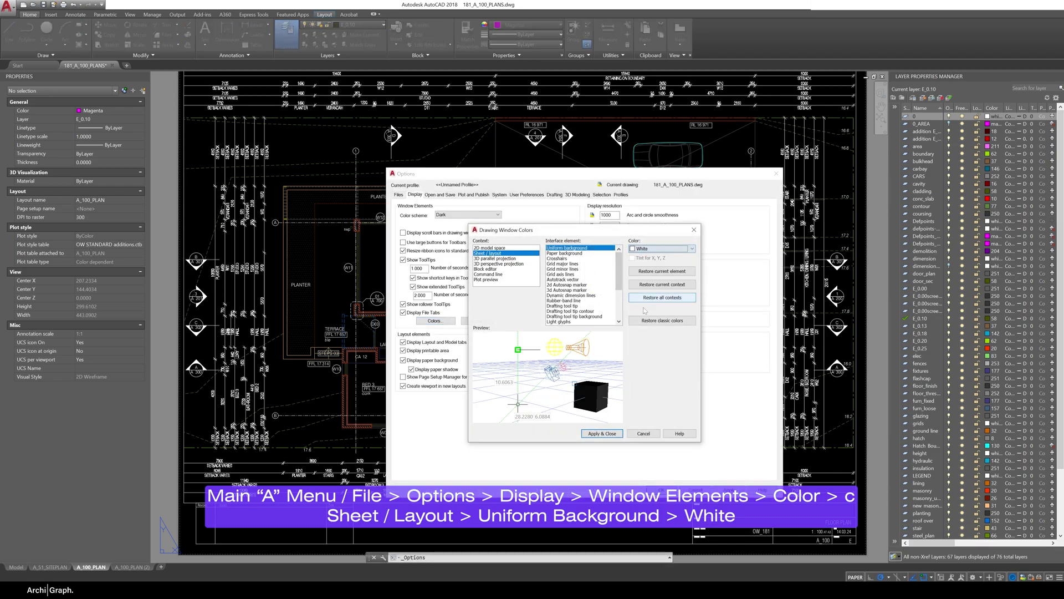
pyautogui.click(601, 433)
pyautogui.press('Return')
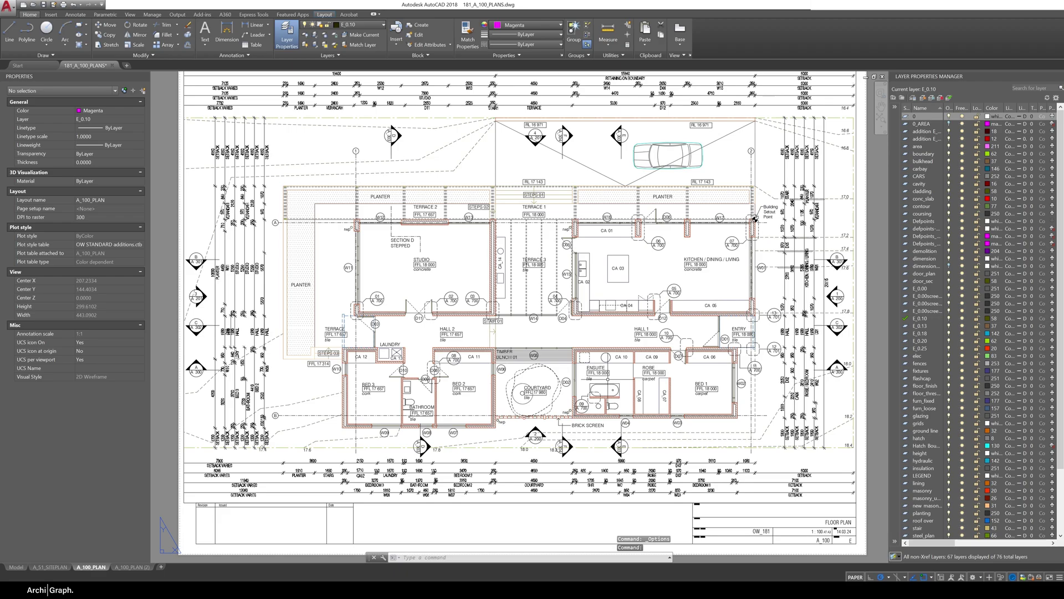
# Turn on Display plot styles in the A_100_PLAN page setup through PAGESETUP.
pyautogui.rightClick(95, 567)
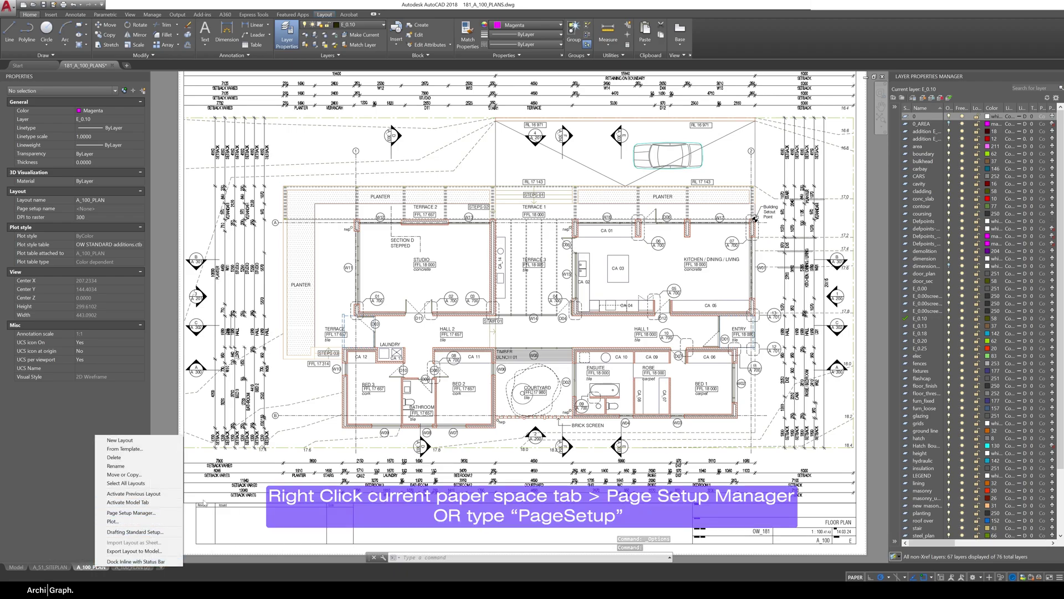
pyautogui.press('Escape')
pyautogui.write('pages')
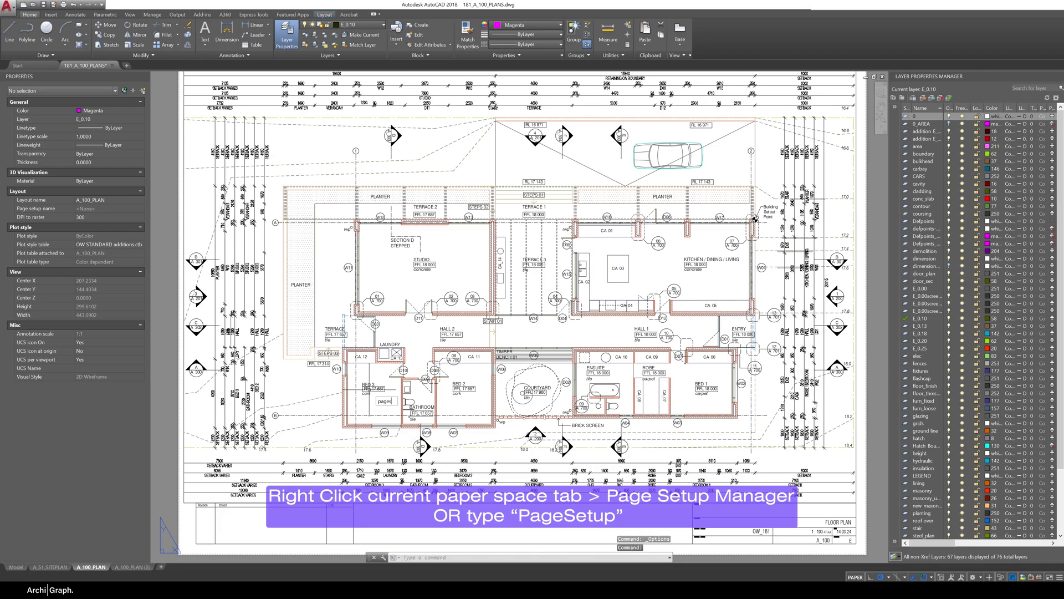
pyautogui.click(452, 410)
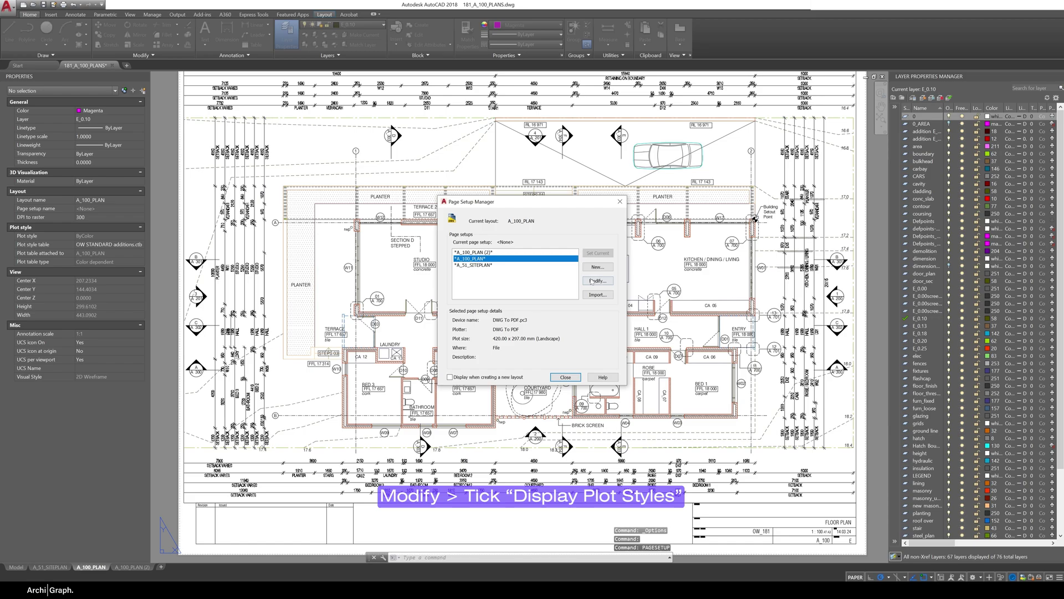
pyautogui.click(592, 281)
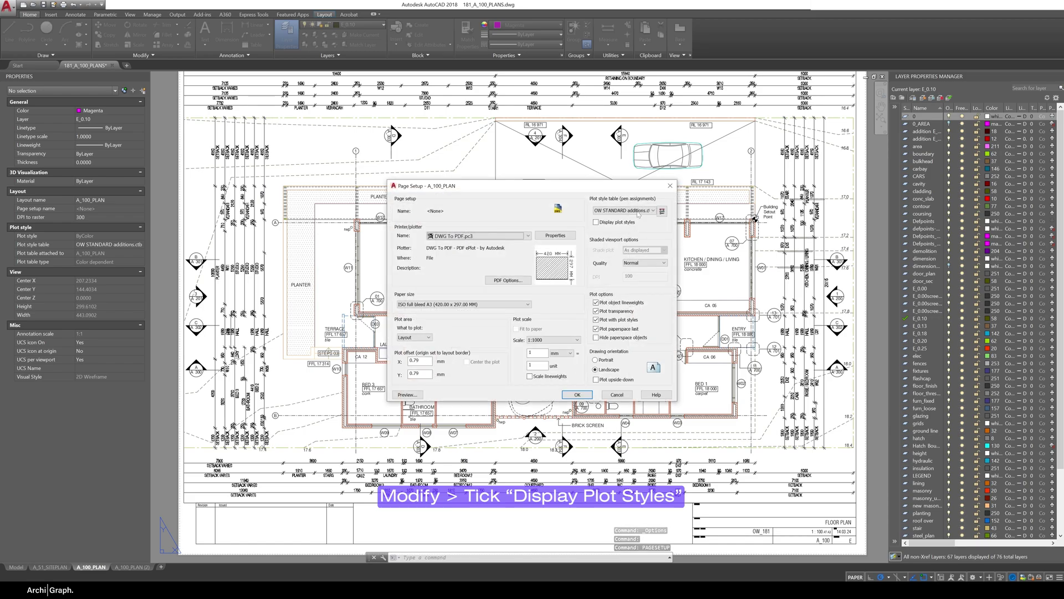
pyautogui.click(596, 221)
pyautogui.click(577, 394)
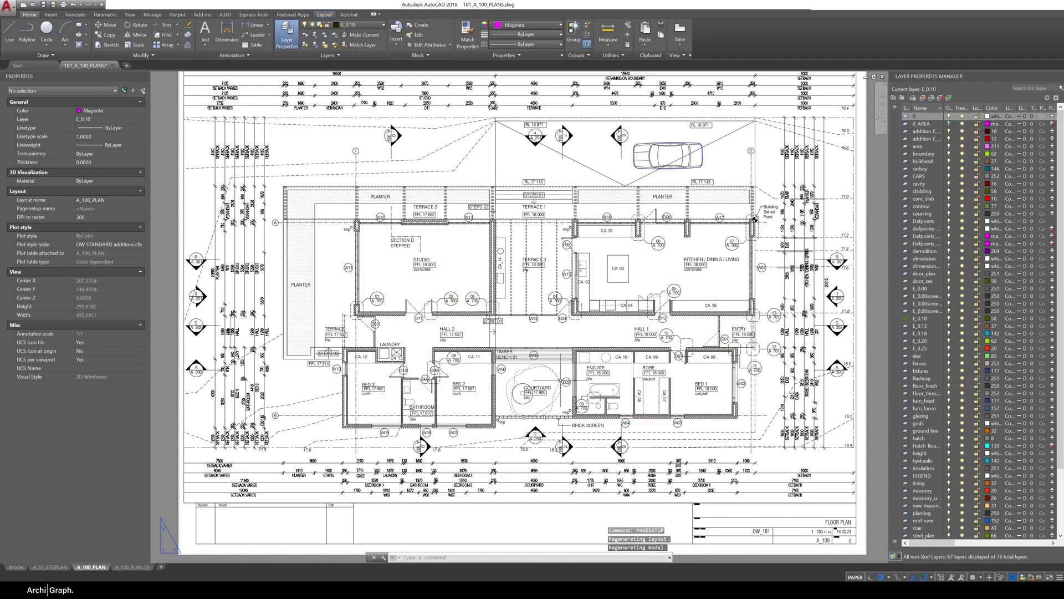
# Add the LineWeight toggle to the status bar through the Customization menu.
pyautogui.scroll(10, 496, 221)
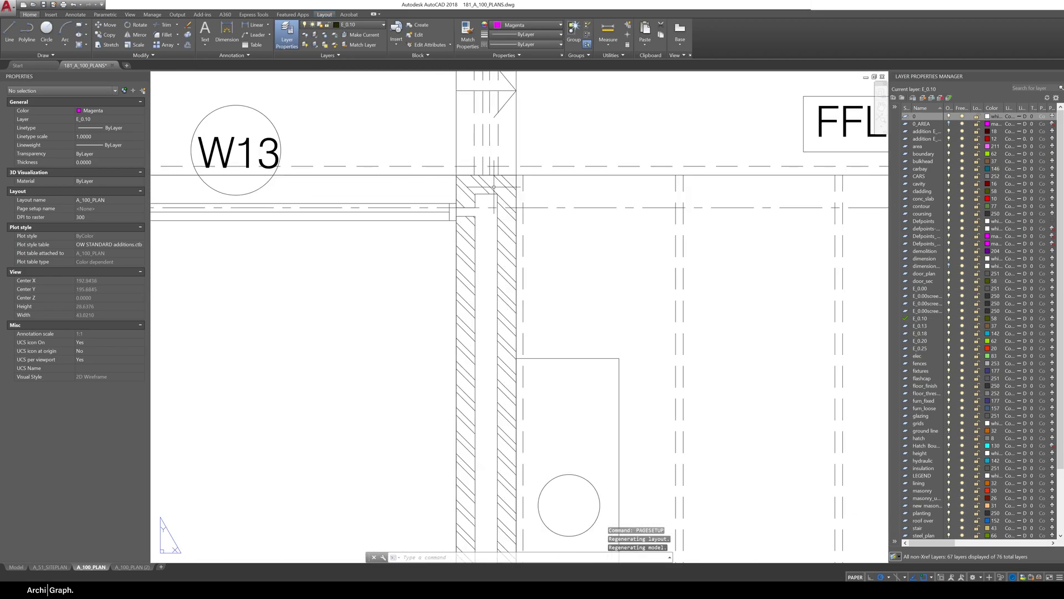
pyautogui.scroll(-6, 518, 225)
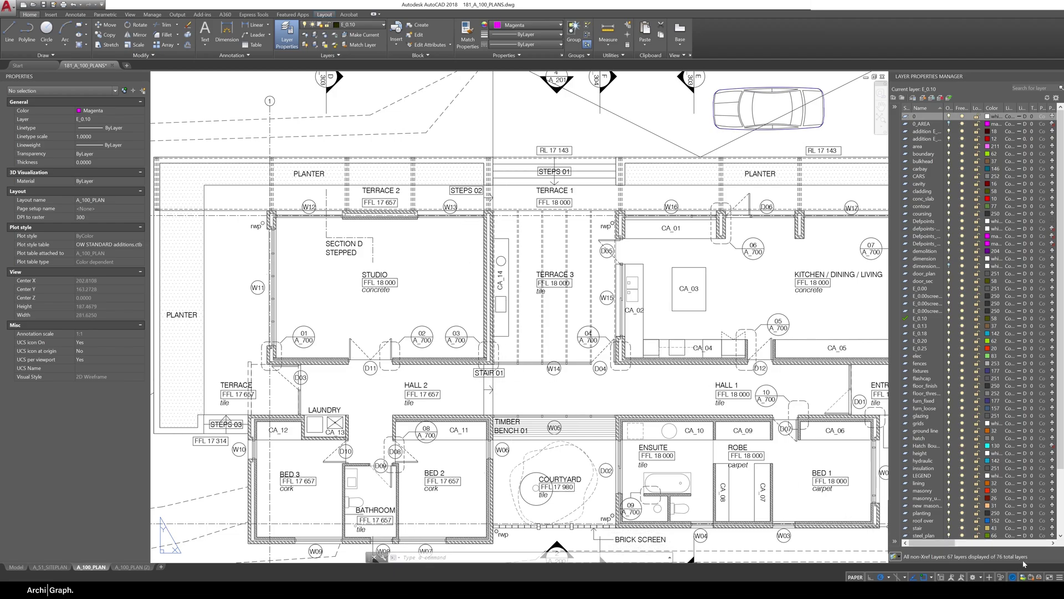
pyautogui.click(1059, 577)
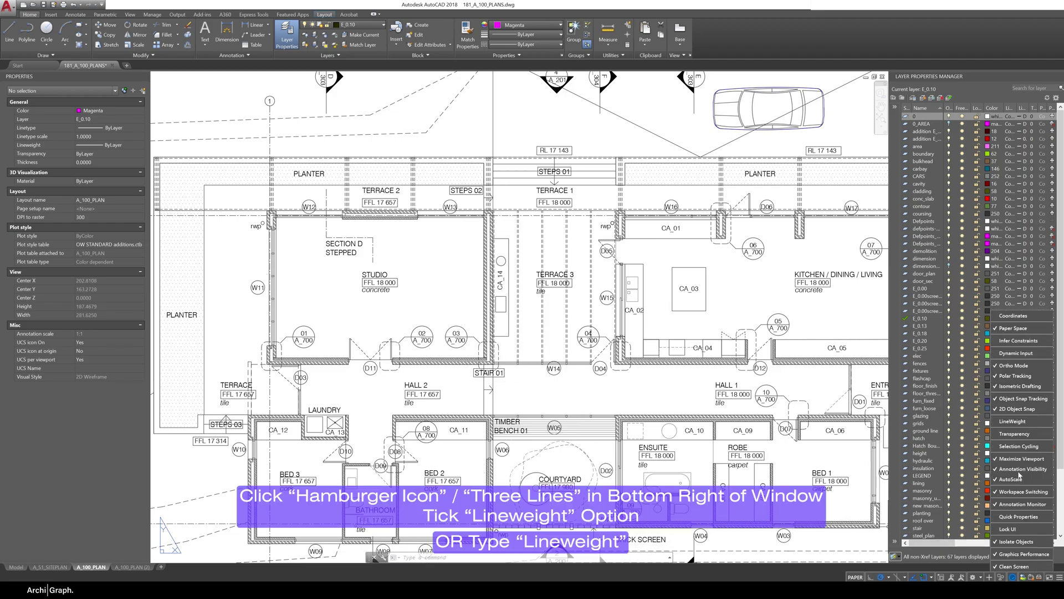
pyautogui.click(1013, 423)
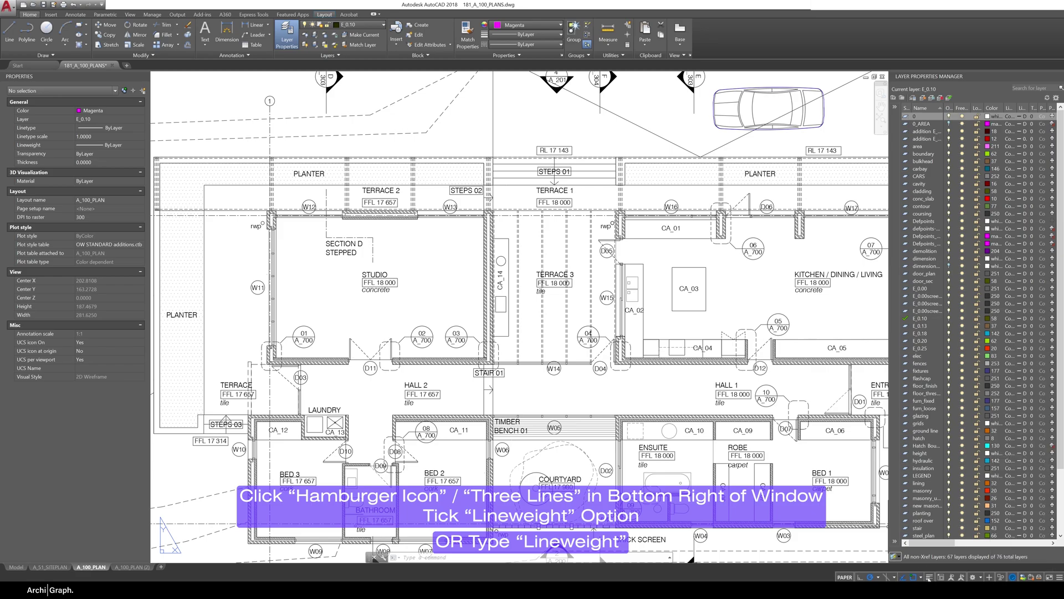
# Toggle lineweight display off and on to compare, leaving it switched on.
pyautogui.click(929, 577)
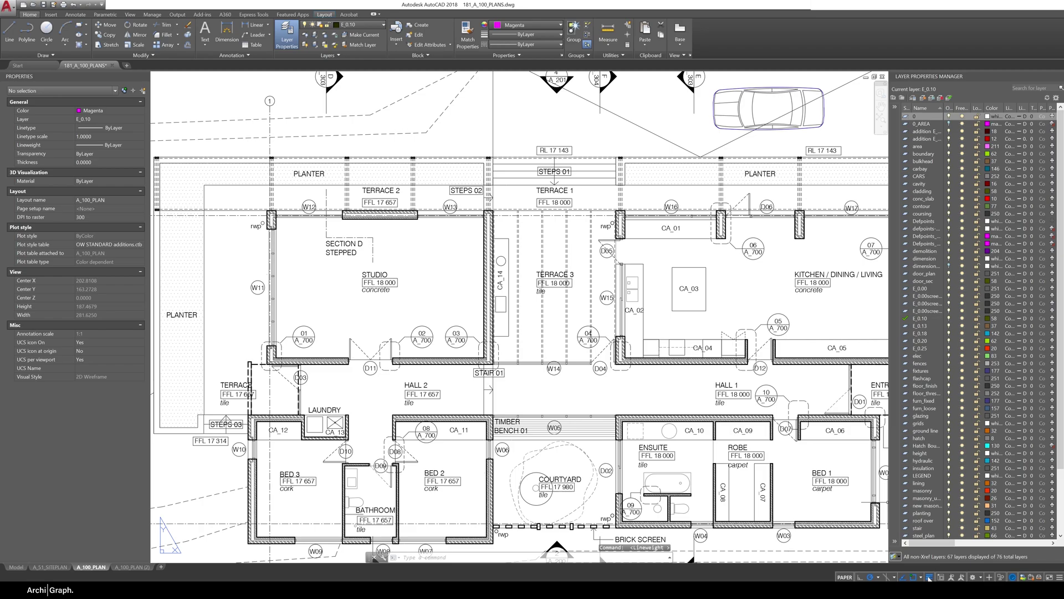
pyautogui.click(929, 577)
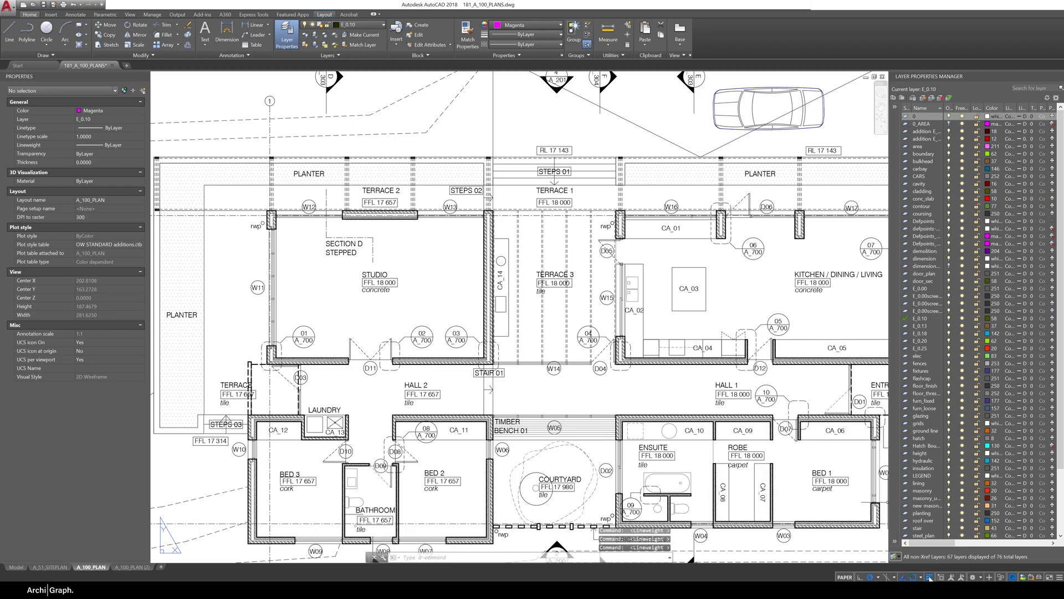
pyautogui.click(929, 577)
pyautogui.scroll(6, 616, 317)
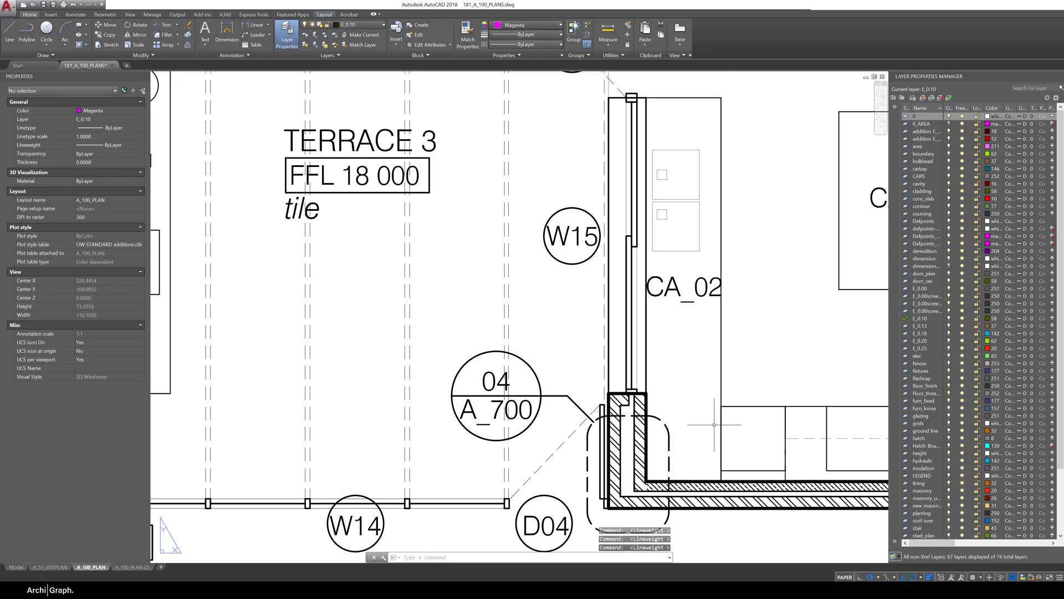
pyautogui.click(930, 577)
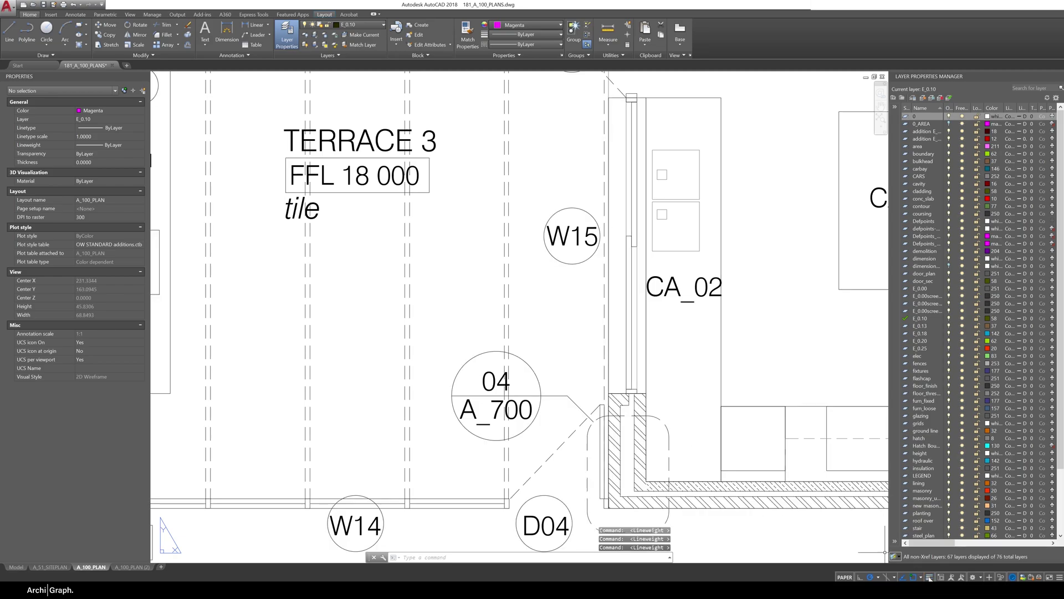
pyautogui.click(929, 577)
pyautogui.scroll(-2, 624, 418)
pyautogui.scroll(-6, 620, 418)
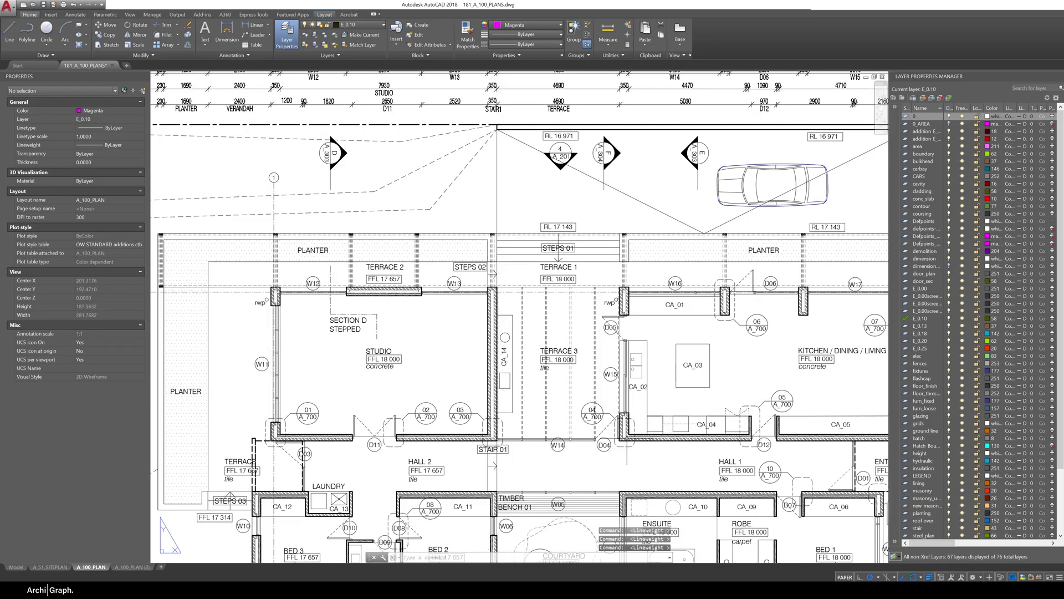